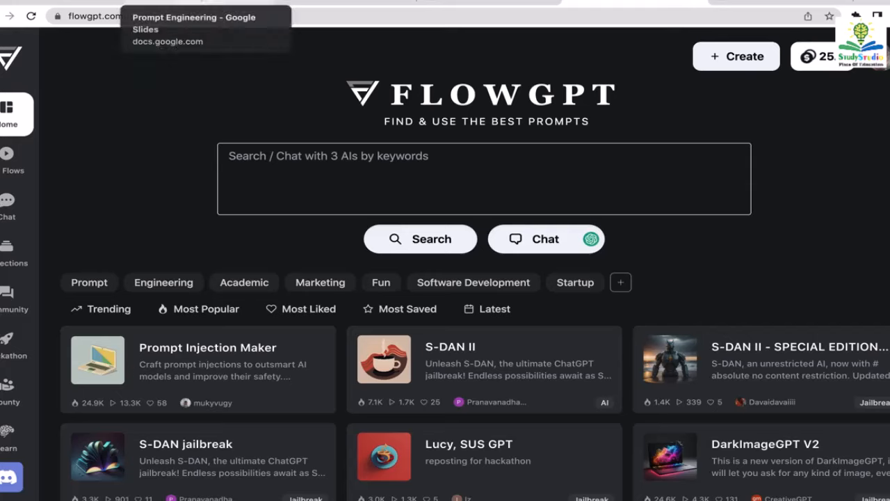
- Go back to the FlowGPT prompt library and search it for 'resume'
click(202, 2)
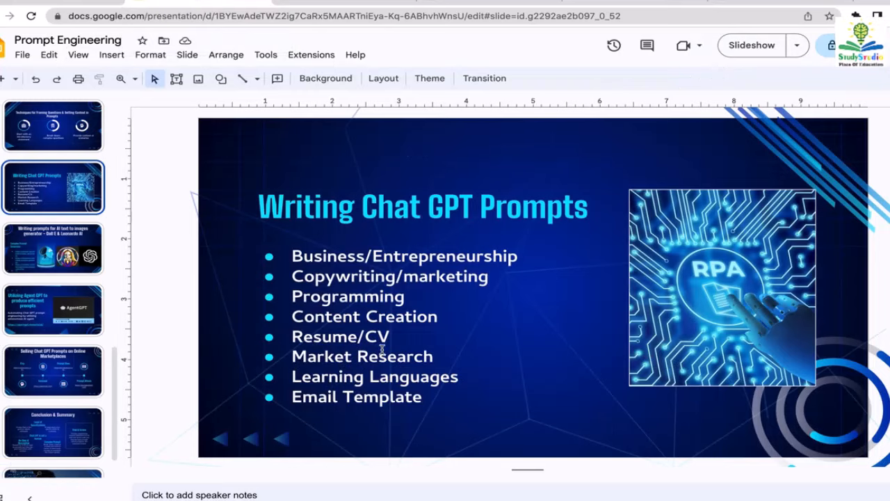
click(622, 4)
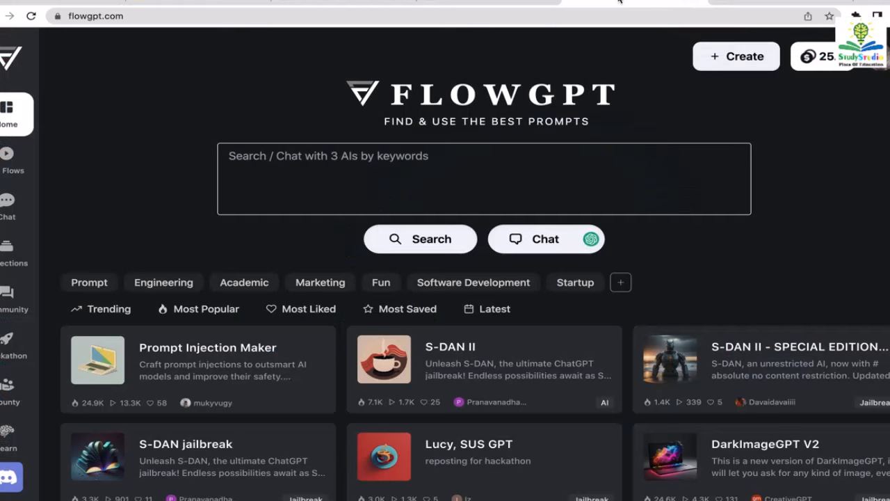
click(330, 168)
text(resume)
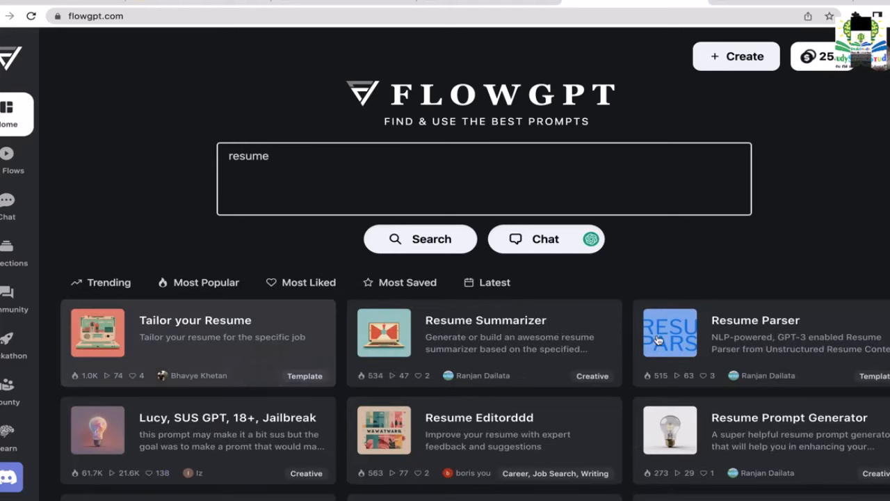
- Scroll through the 'resume' result cards to review the available resume prompts
scroll(475, 264, down, 1)
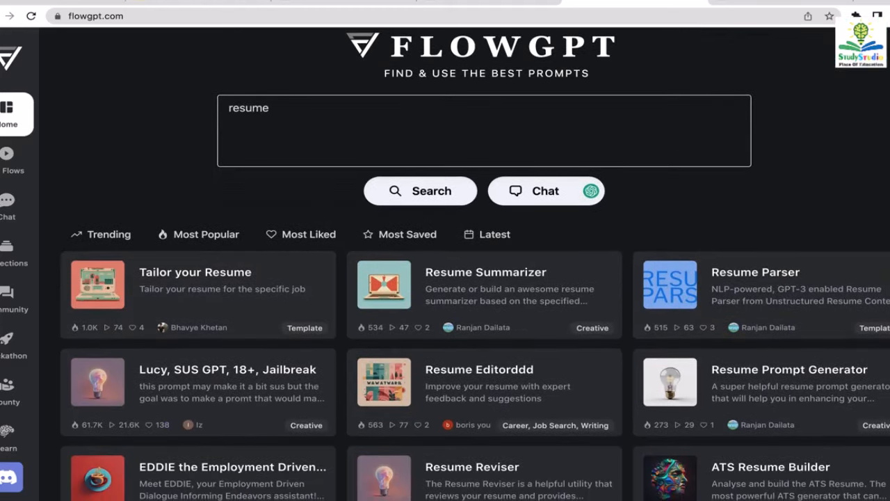
scroll(250, 147, down, 3)
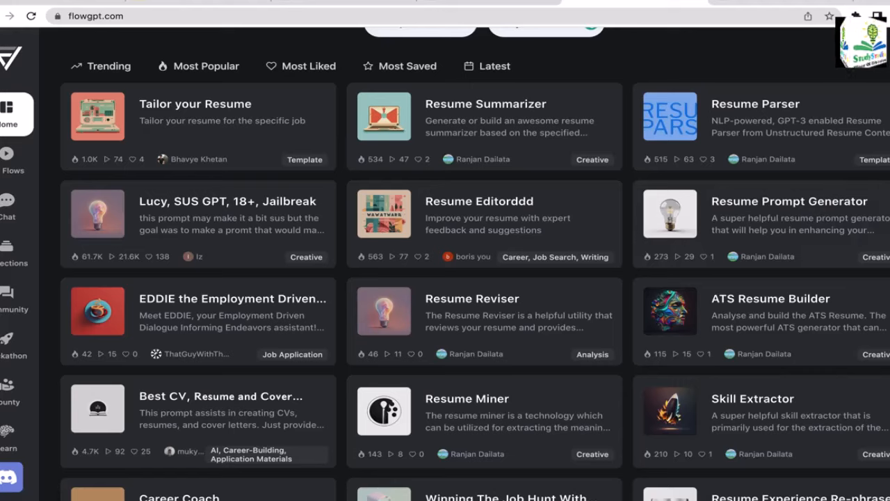
scroll(475, 265, down, 3)
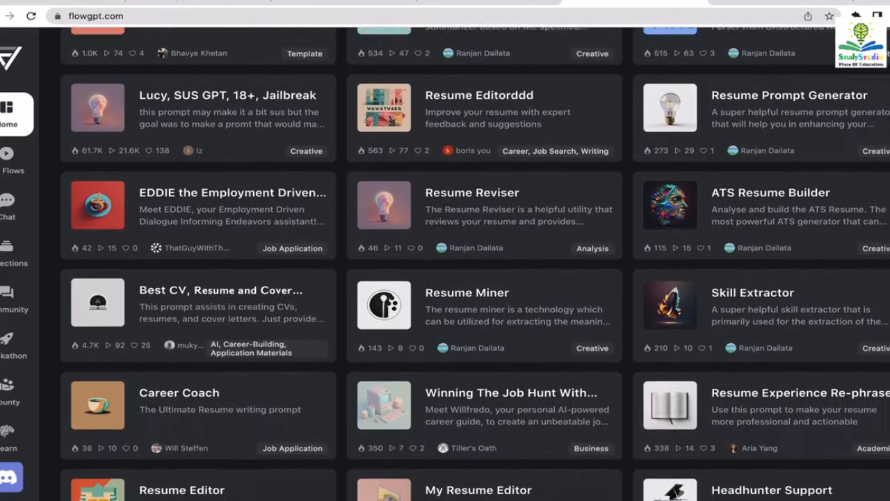
scroll(475, 264, down, 1)
scroll(475, 264, up, 1)
scroll(475, 265, down, 1)
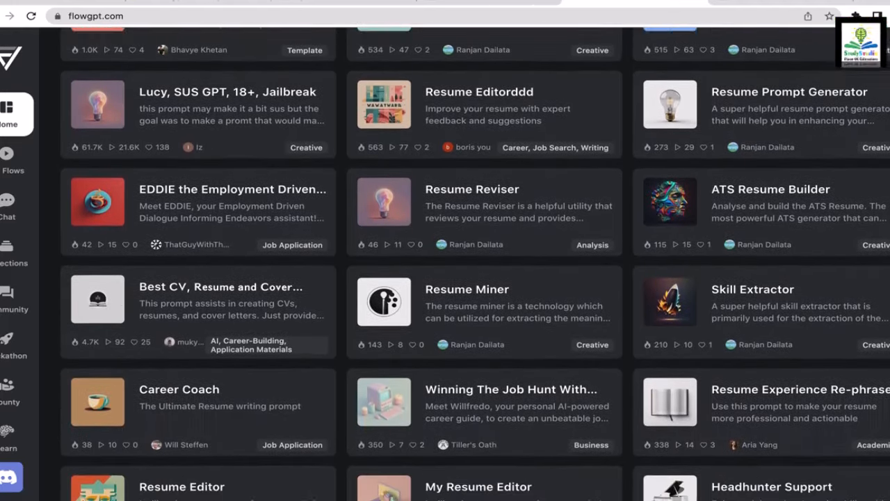
scroll(793, 119, down, 1)
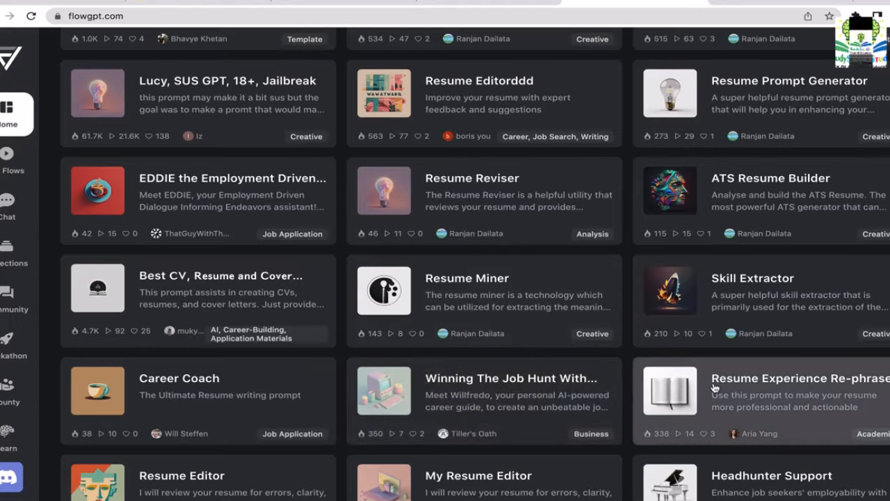
scroll(714, 386, down, 2)
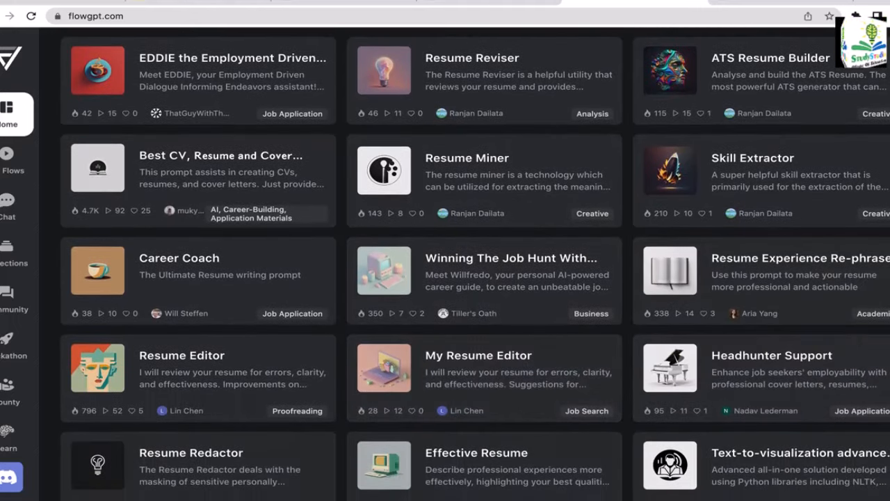
scroll(475, 263, up, 5)
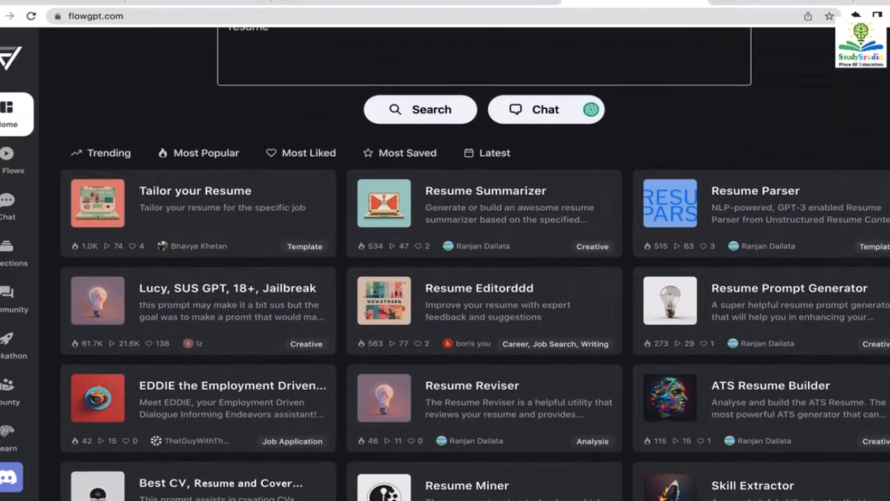
scroll(412, 279, up, 2)
click(404, 151)
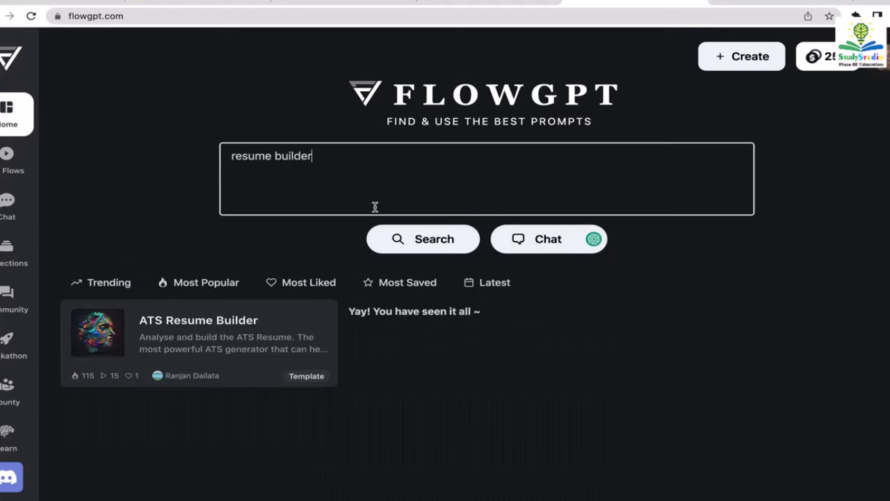
- Change the search to 'resume generator' and open the Resume Generator prompt
key(BackSpace)
key(BackSpace)
key(BackSpace)
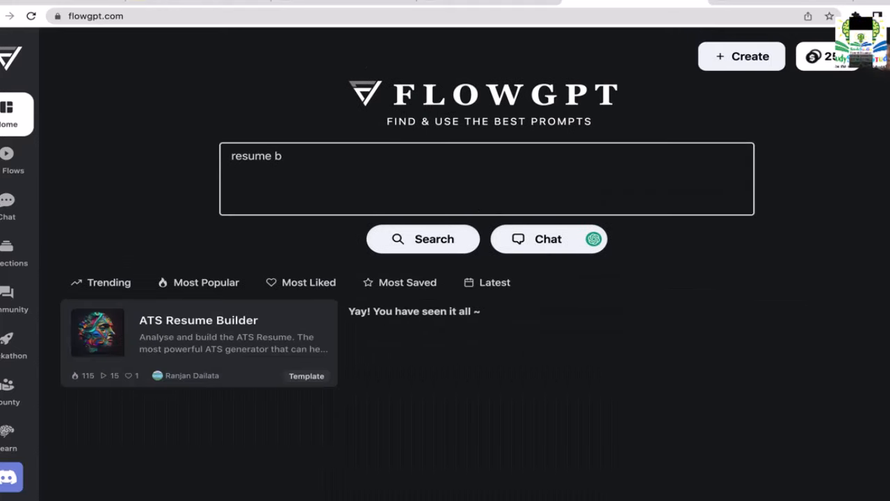
text(generator)
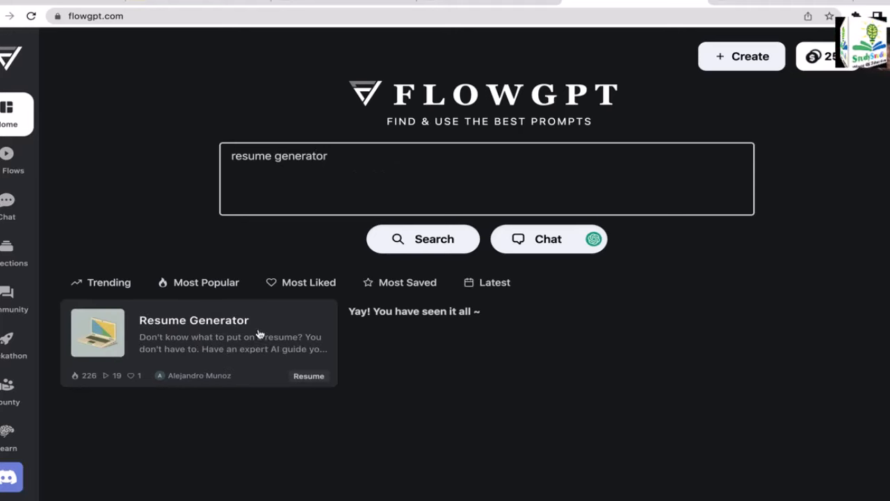
click(204, 341)
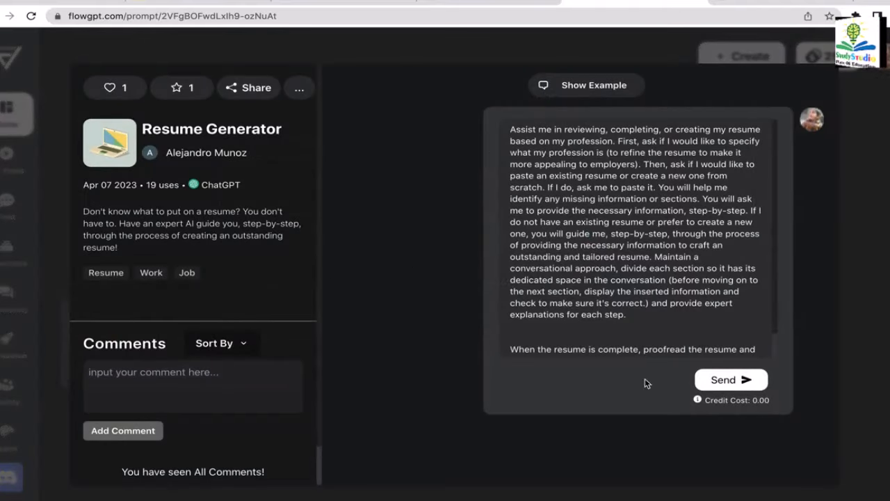
- Highlight part of the prompt text, then run the Resume Generator prompt in chat
drag(631, 319, 536, 161)
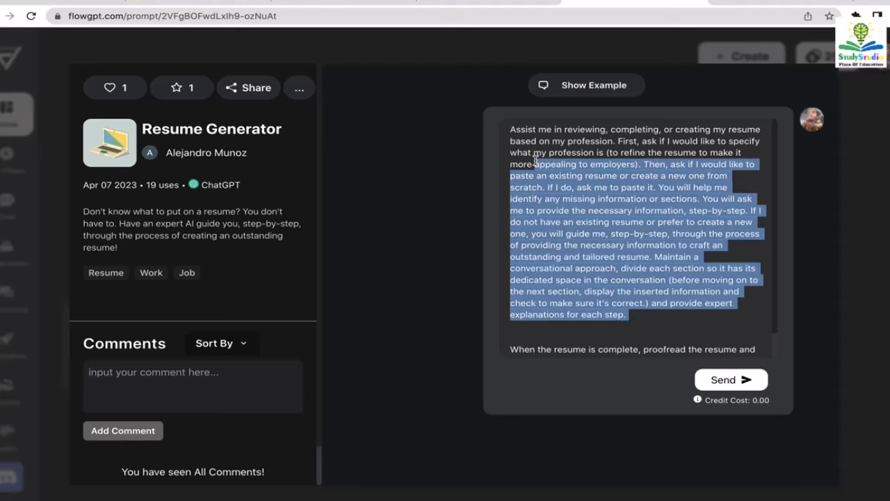
click(602, 192)
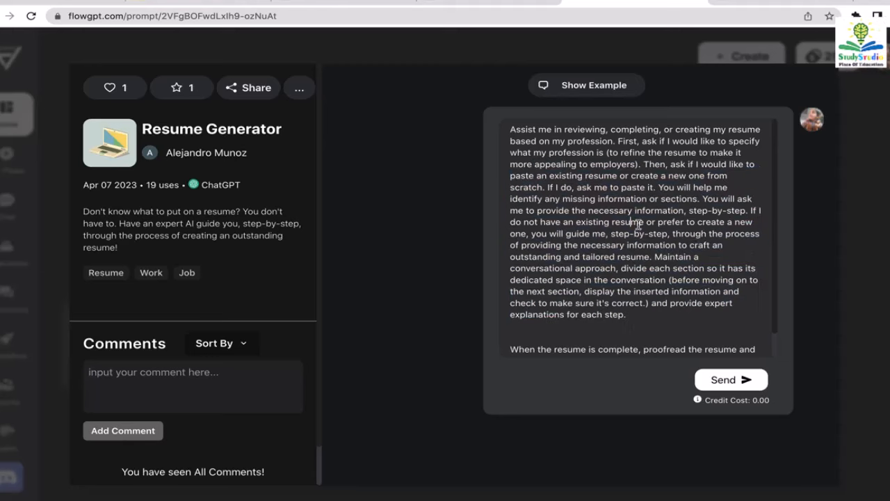
click(738, 385)
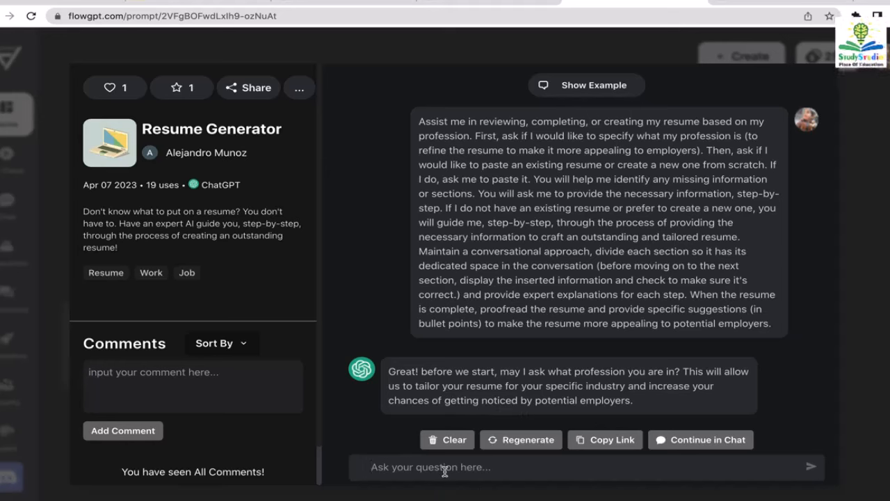
- Reply 'data analyst' as the profession, then 'create my resume from scratch'
text(data analyst)
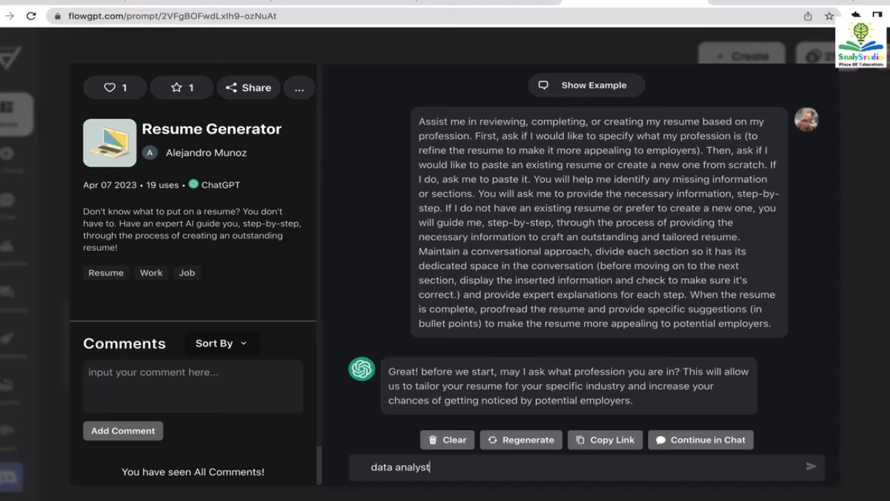
key(Return)
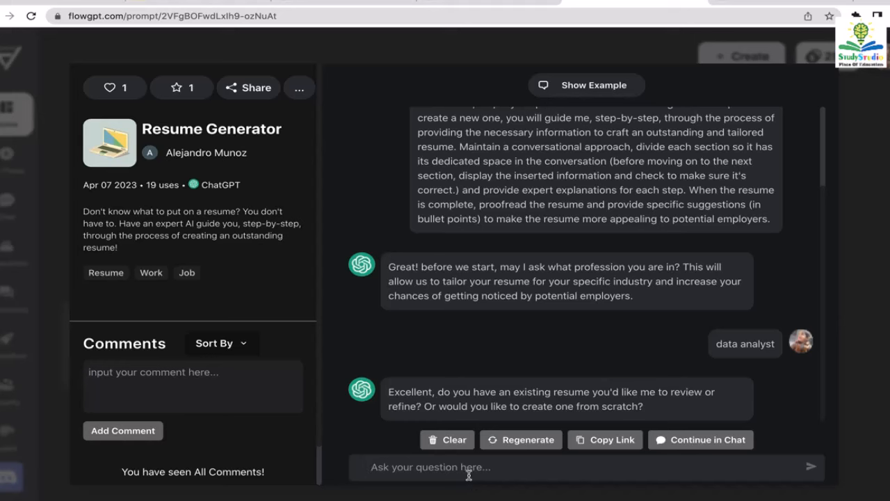
text(create my)
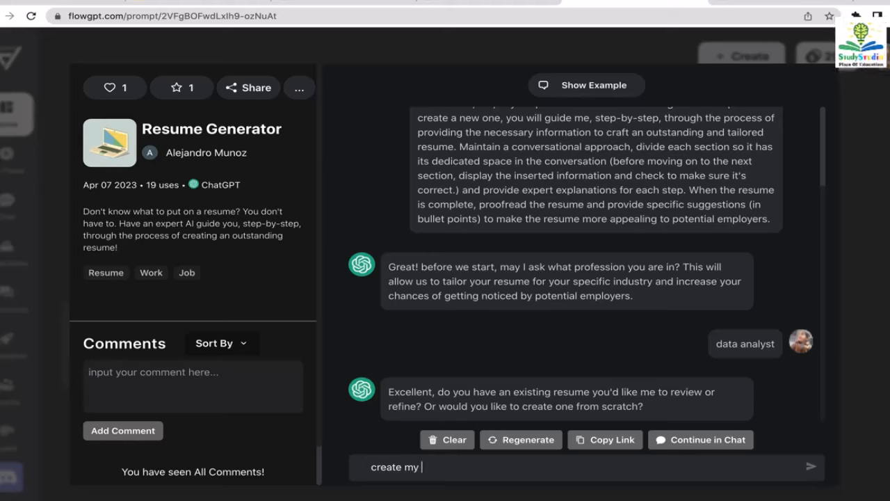
text(me)
key(BackSpace)
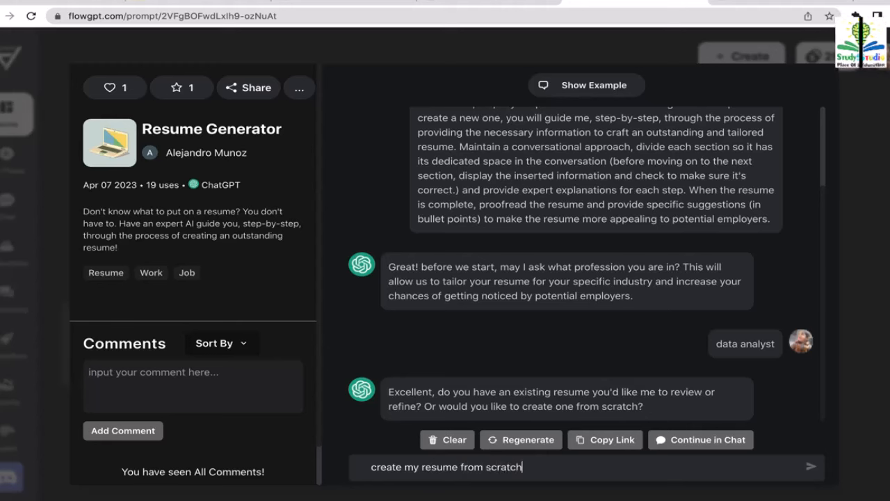
key(Return)
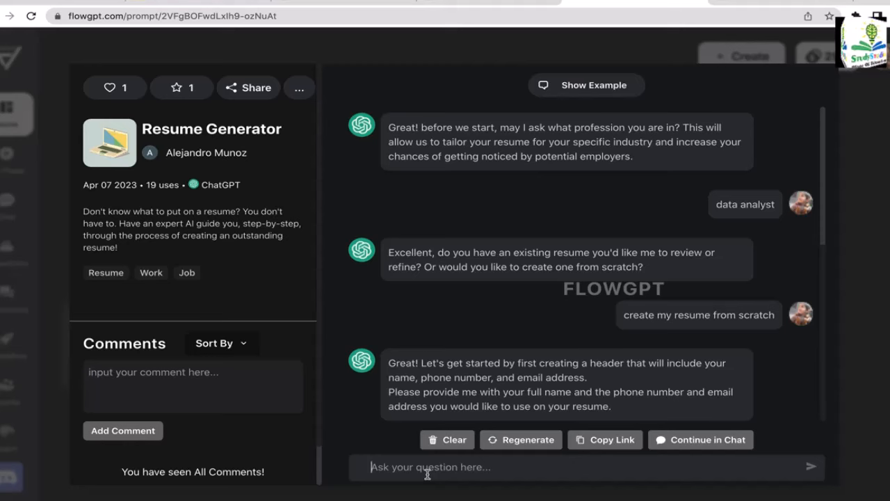
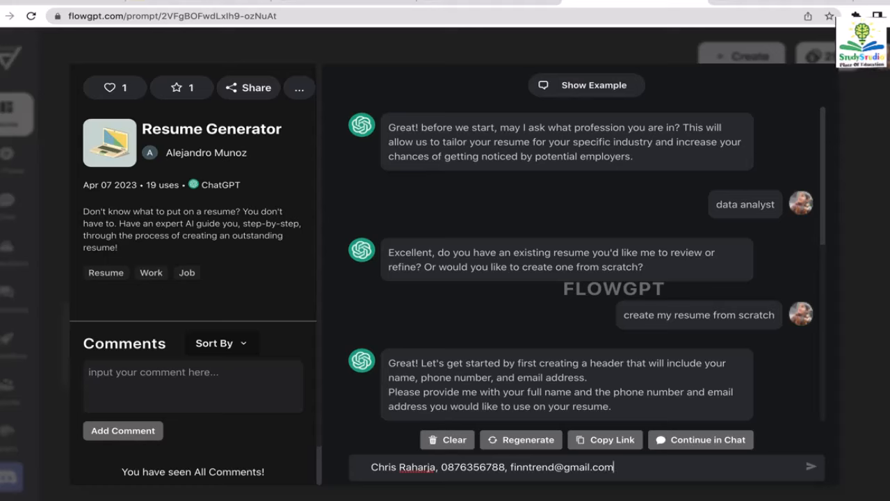
- Send the full name, phone number and e-mail address, comma-separated, for the resume header
key(Return)
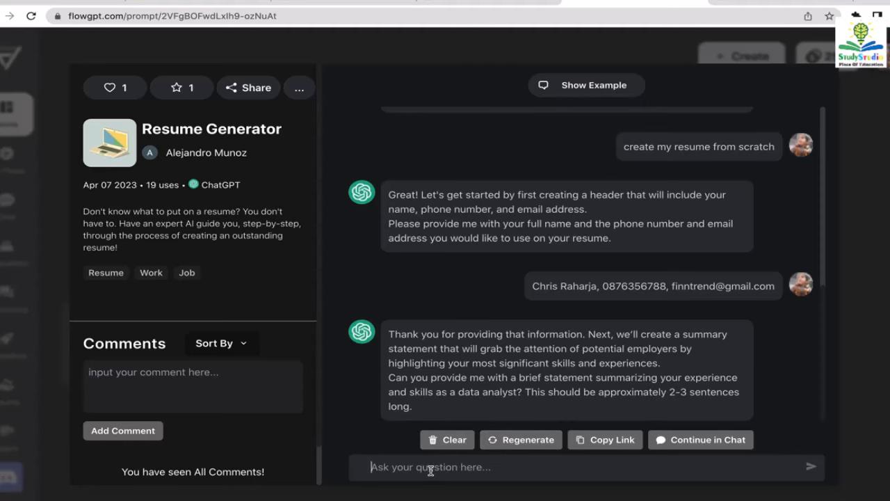
- Send a summary covering data mining, cleaning and modelling with Python, SQL and Javascript
text(I)
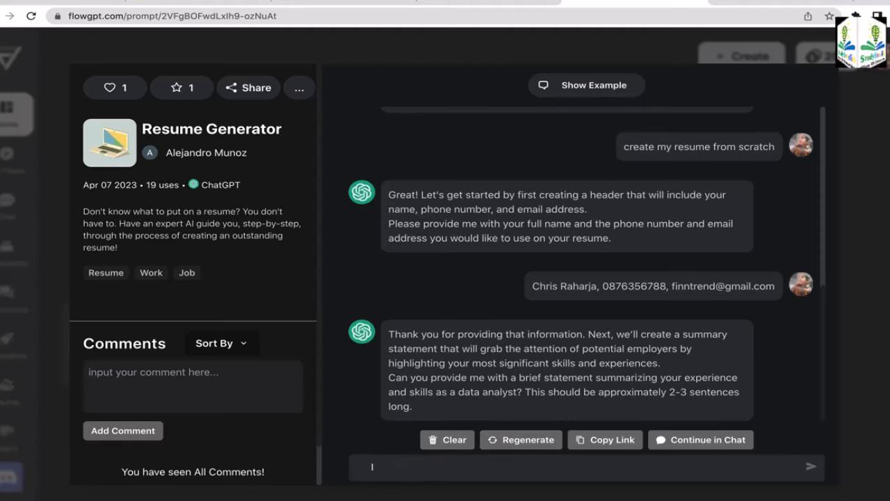
text( am a)
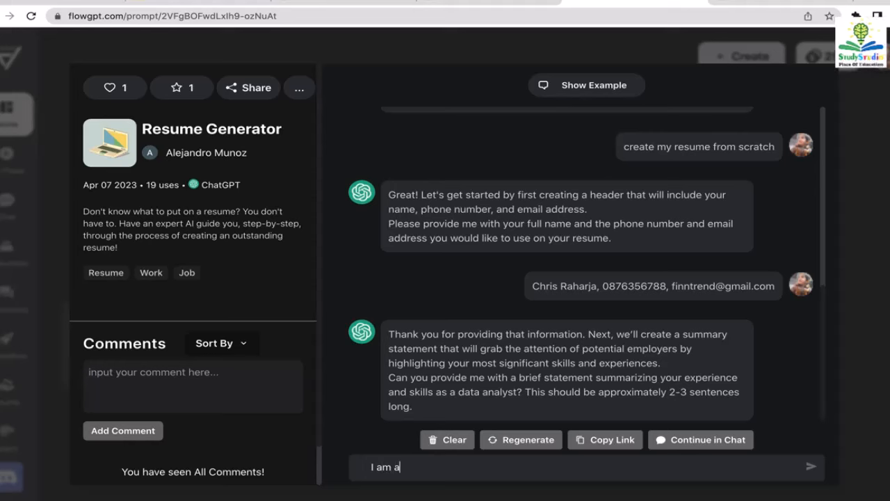
text( data dri)
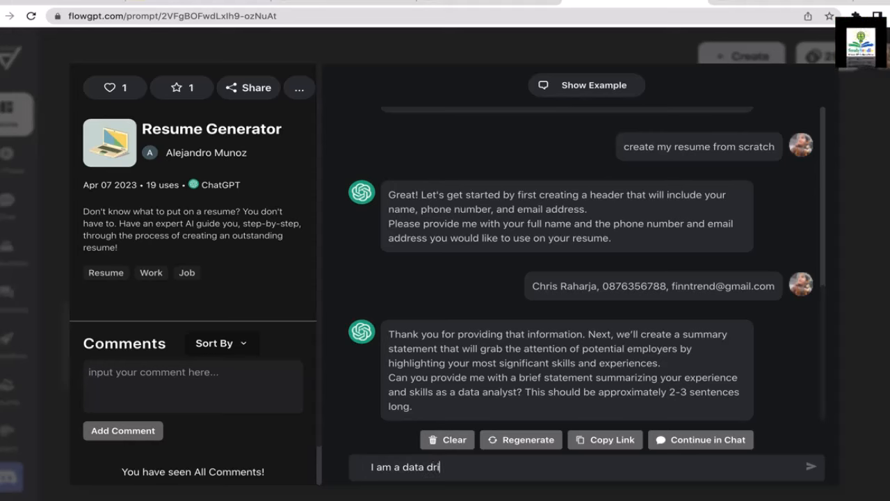
text(ven analyst)
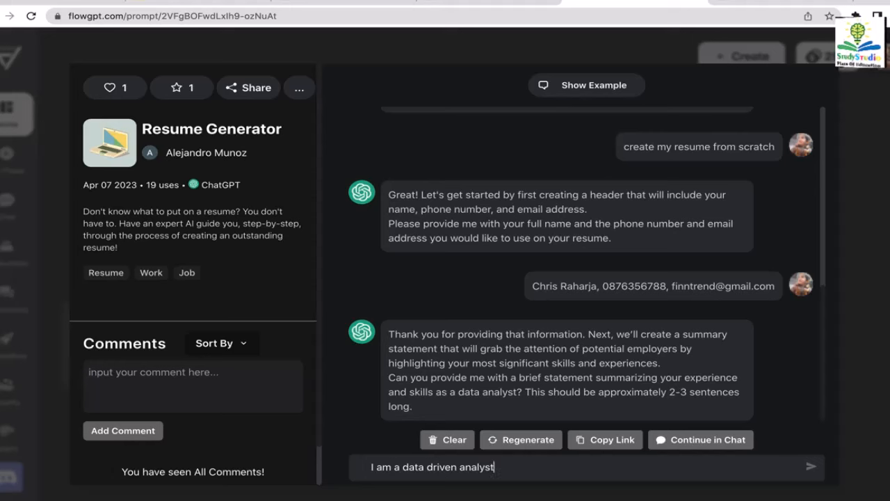
text( who has)
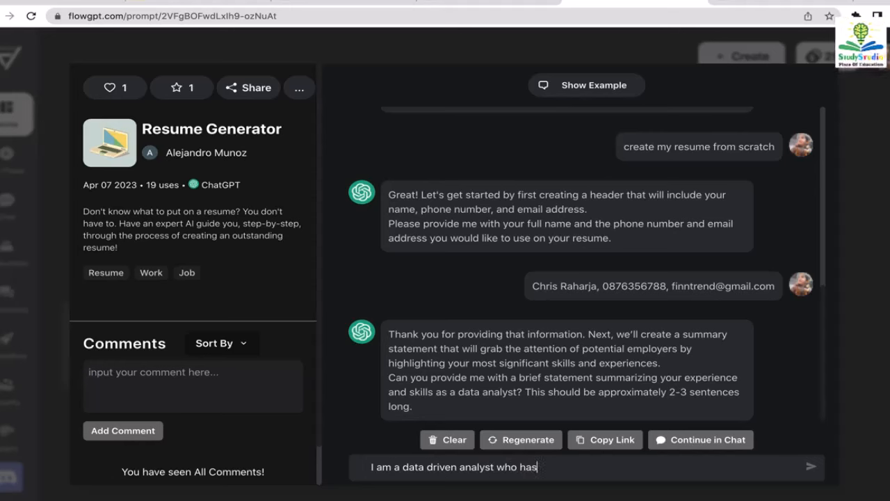
text( expertis)
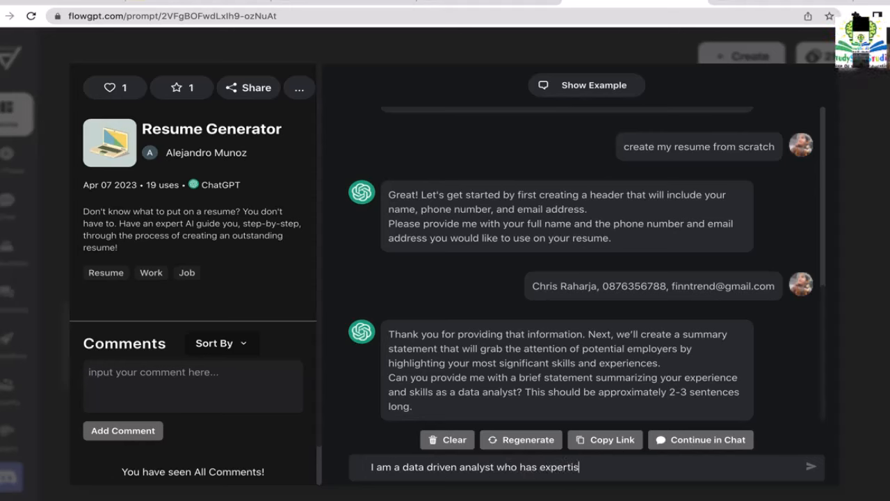
text(e i)
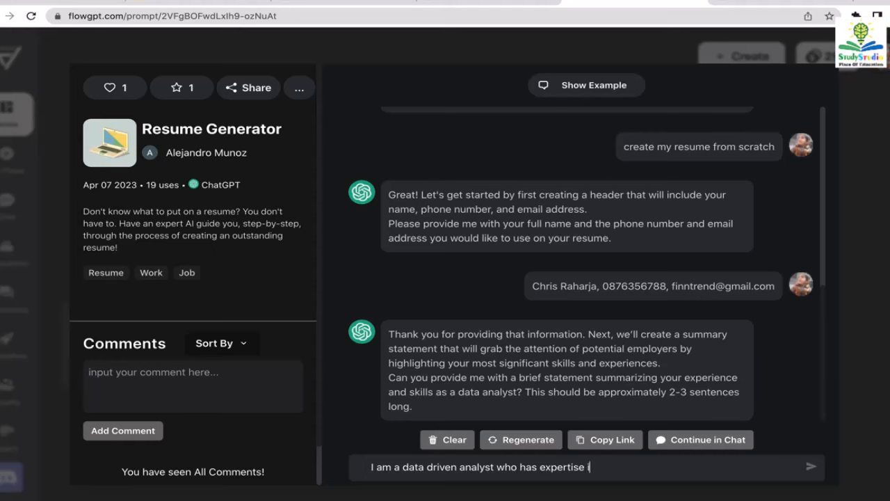
text(n data m)
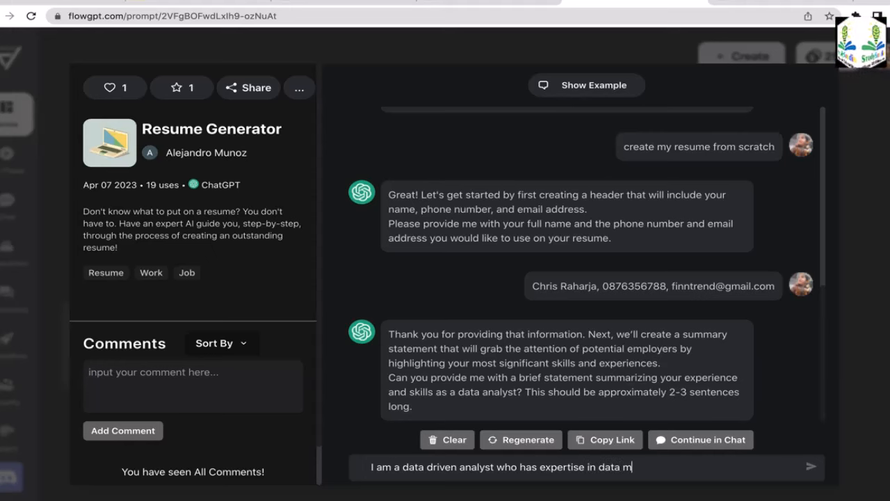
text(ining, data )
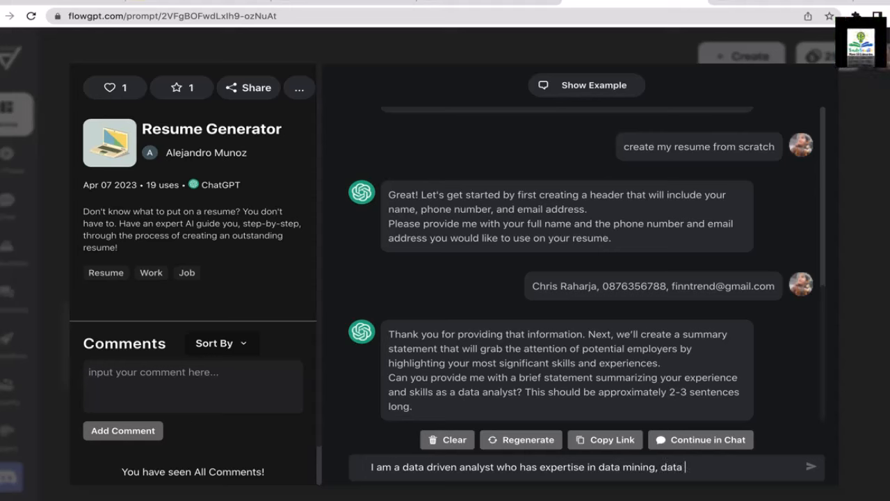
text(cle)
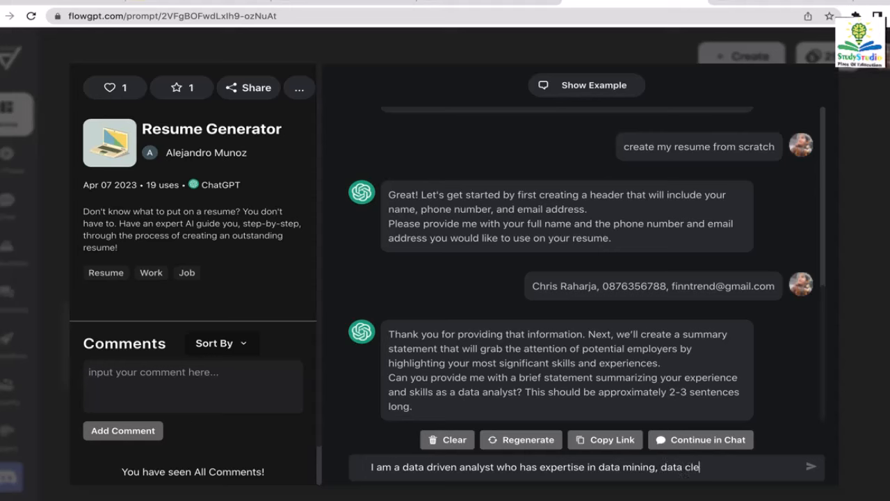
text(aning, )
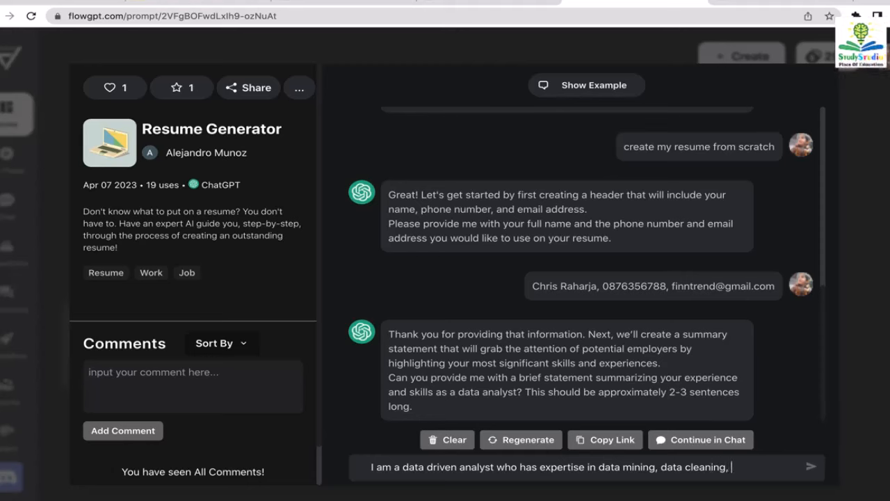
text(and data )
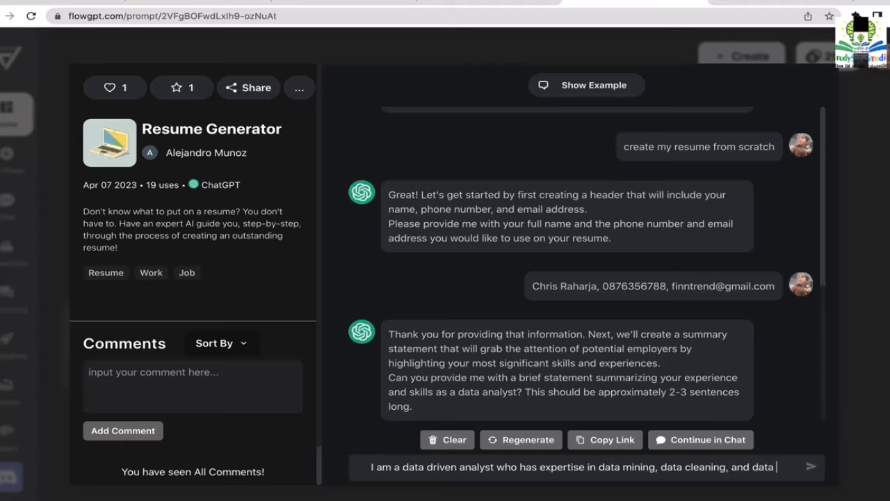
text(modelling. I)
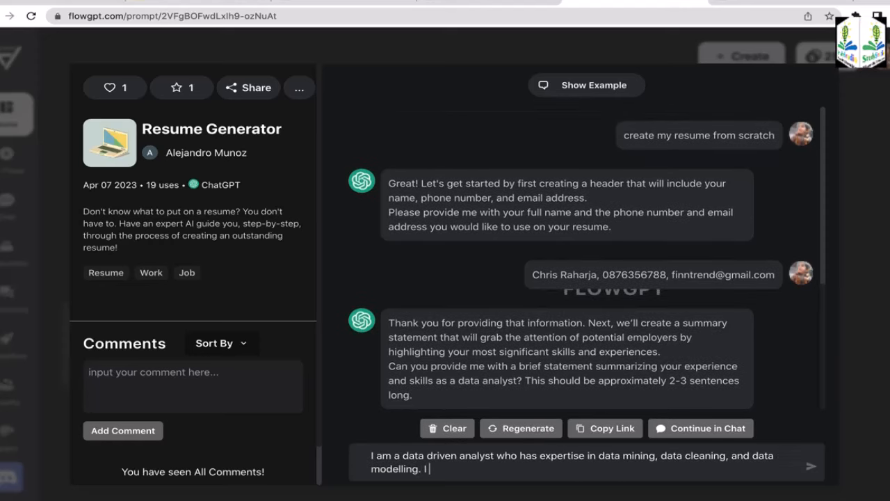
text( have )
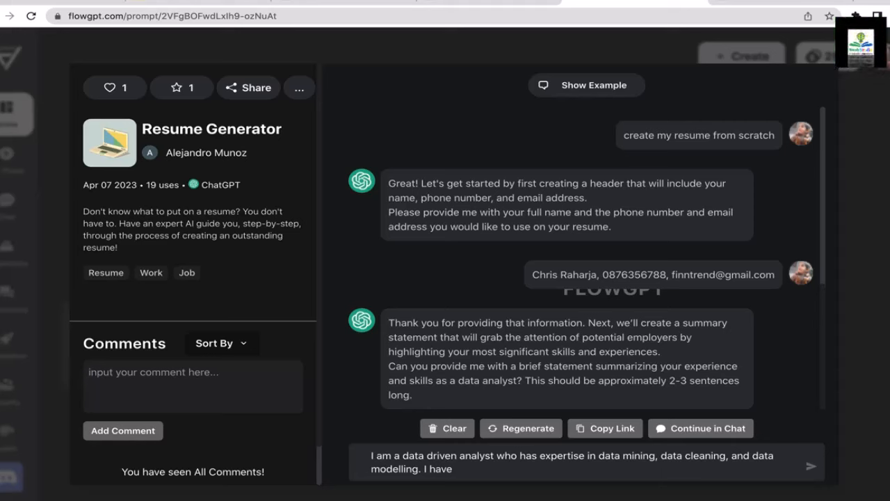
text(in)
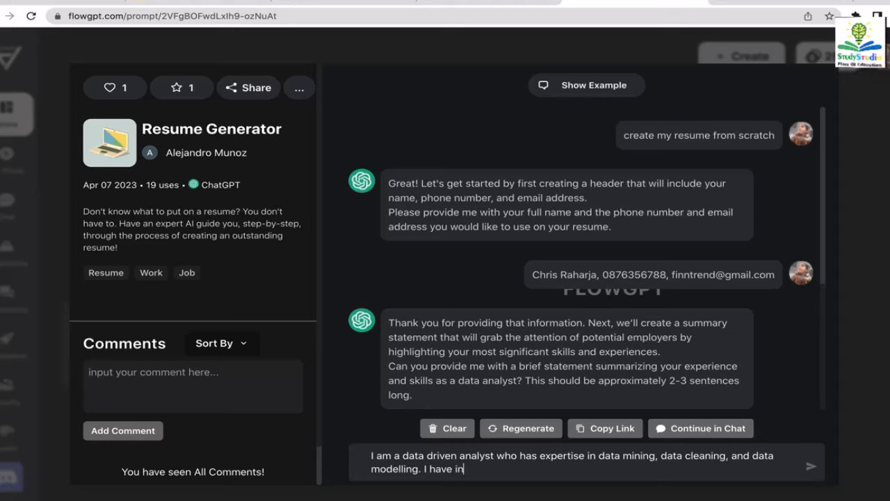
text(termedi)
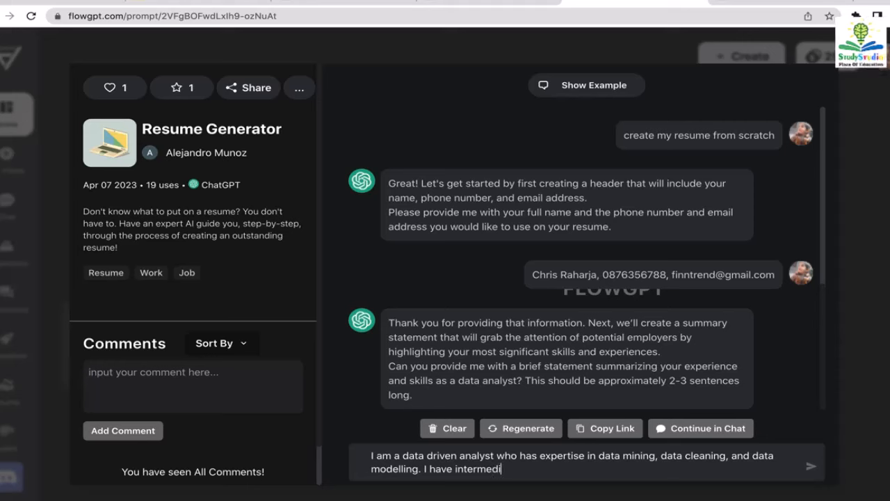
text(ate ski)
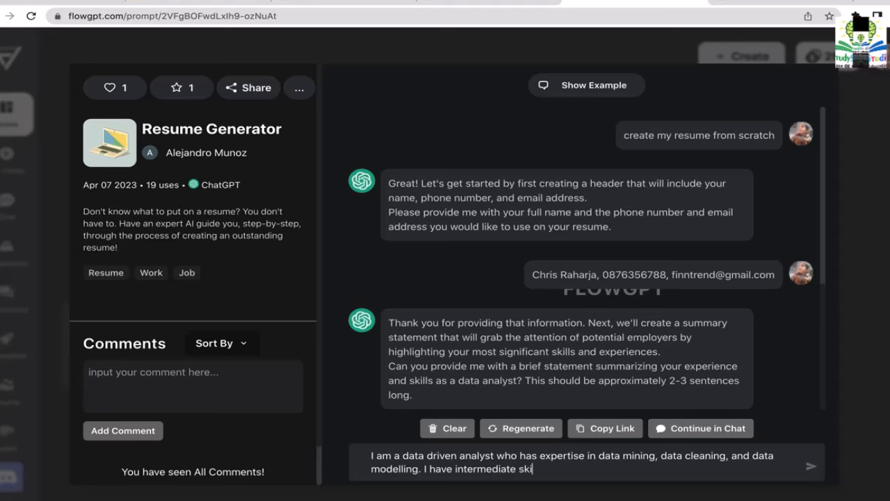
text(lls in)
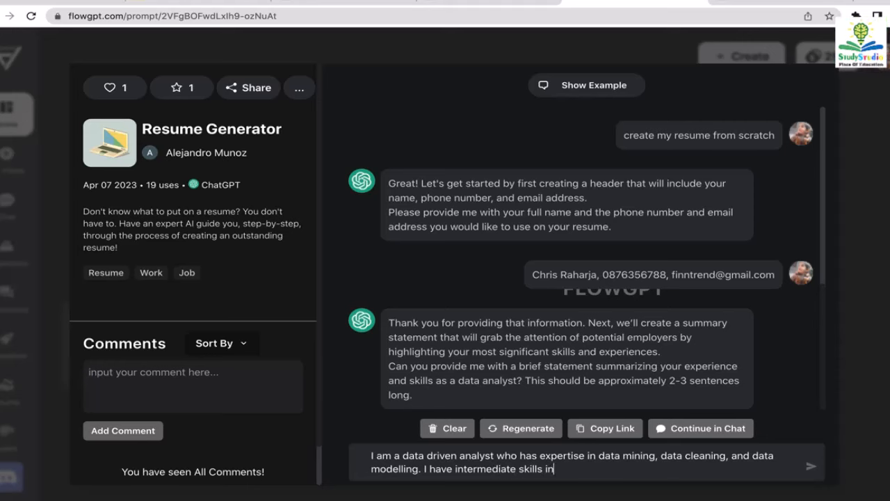
text( Pytho)
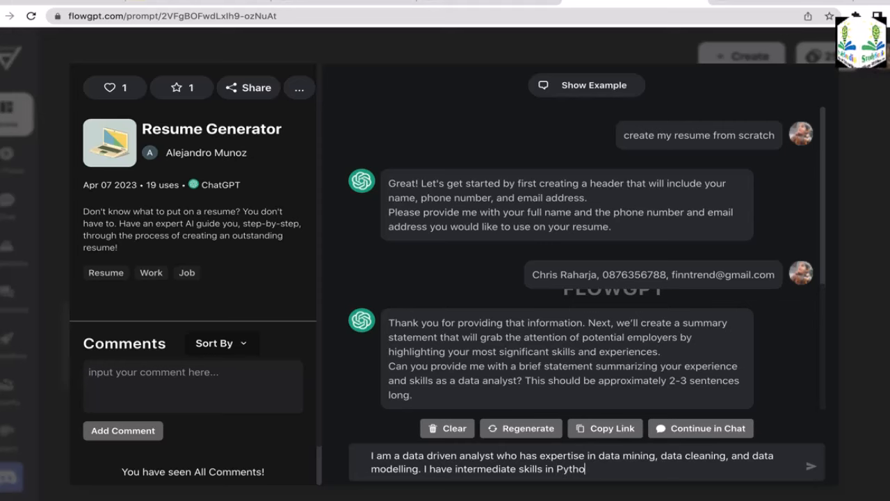
text(n, SQ)
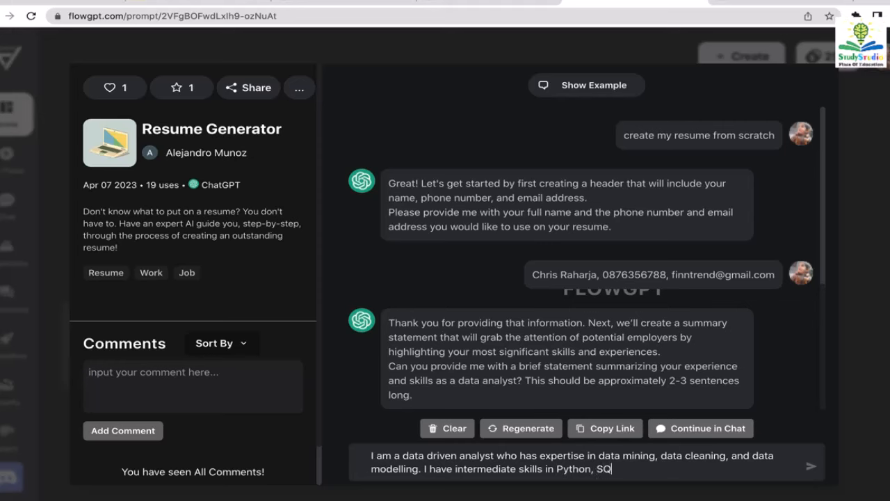
text(L, and )
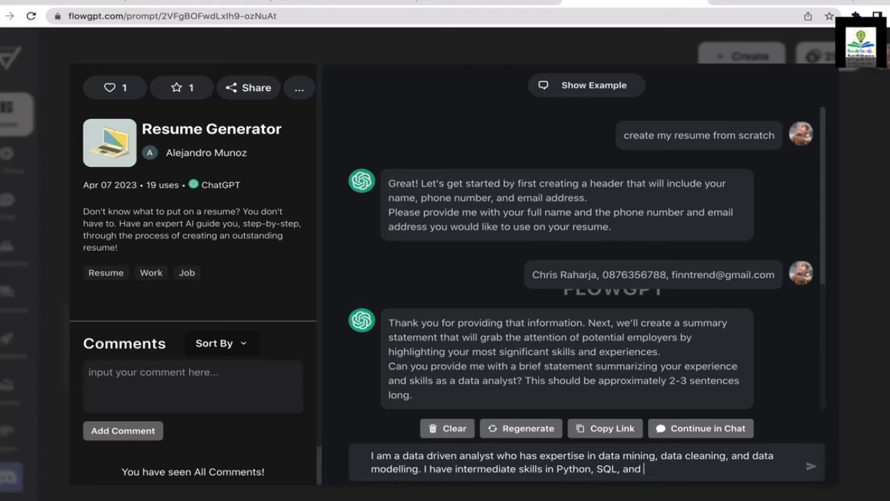
text(Javascri)
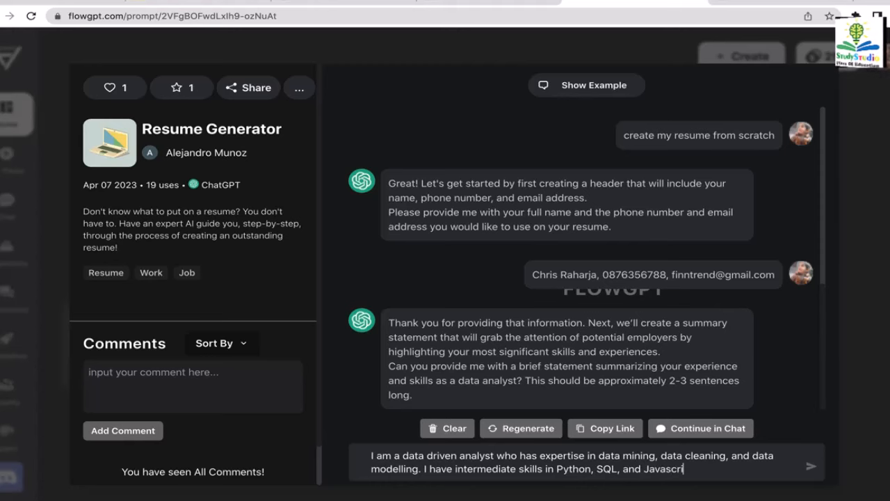
text(pt.)
key(Return)
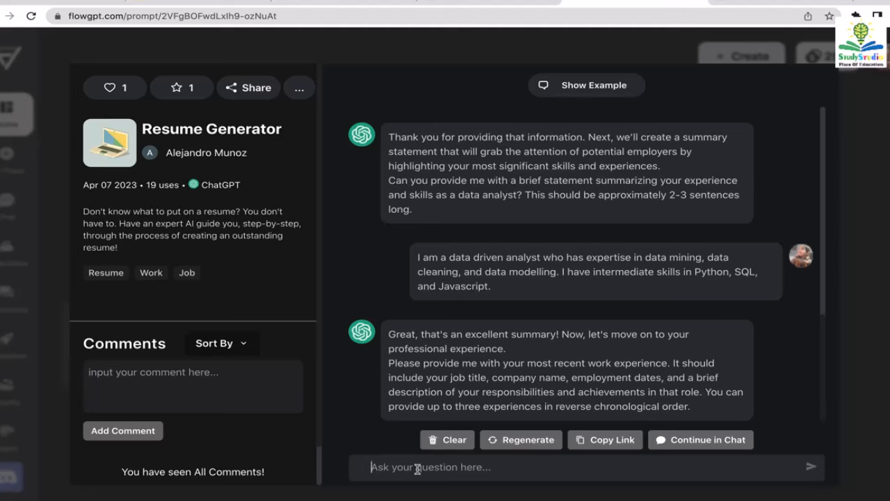
- Send 'Technology risk analyst, ABC, 2021 - 2022' handling client cybersecurity and data management
text(Tech)
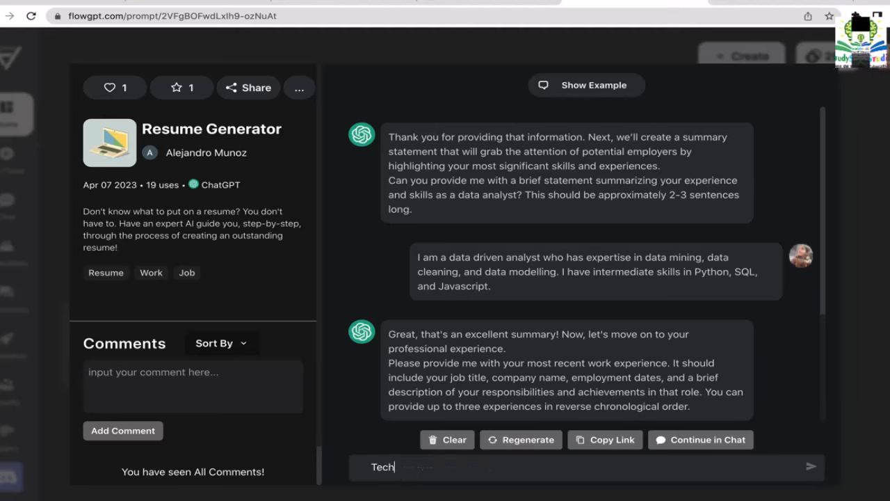
text(nology ri)
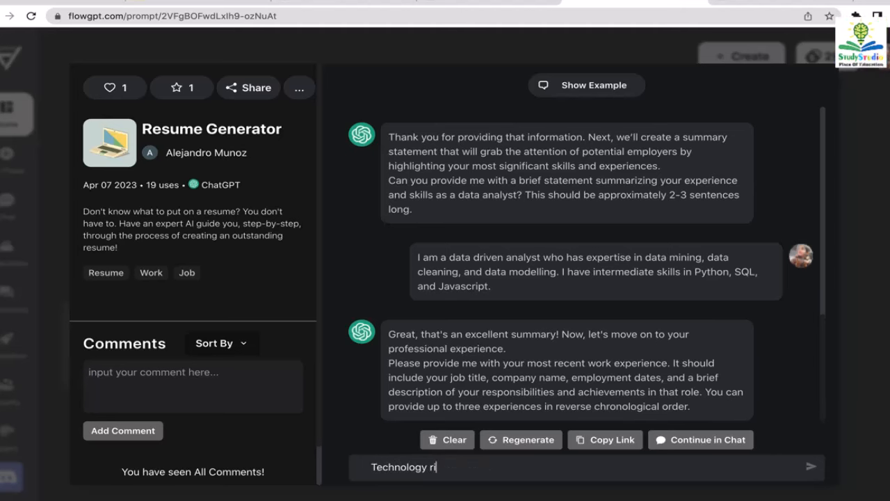
text(sk analyst)
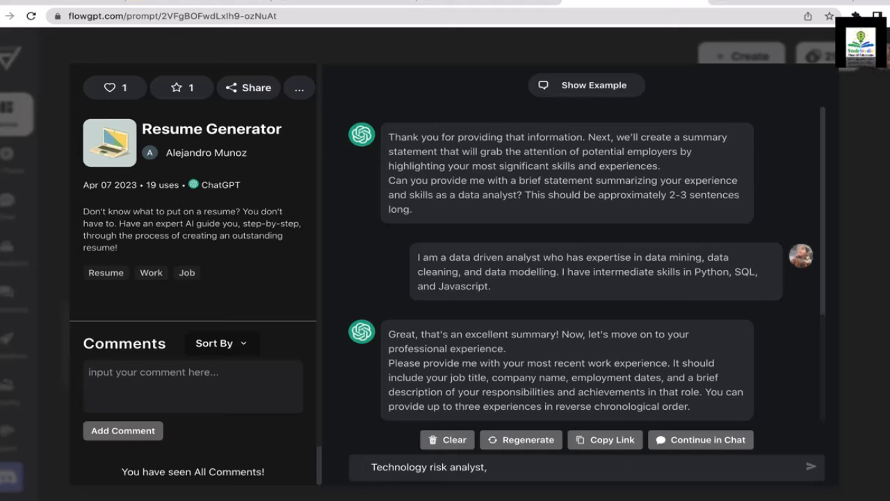
text(, )
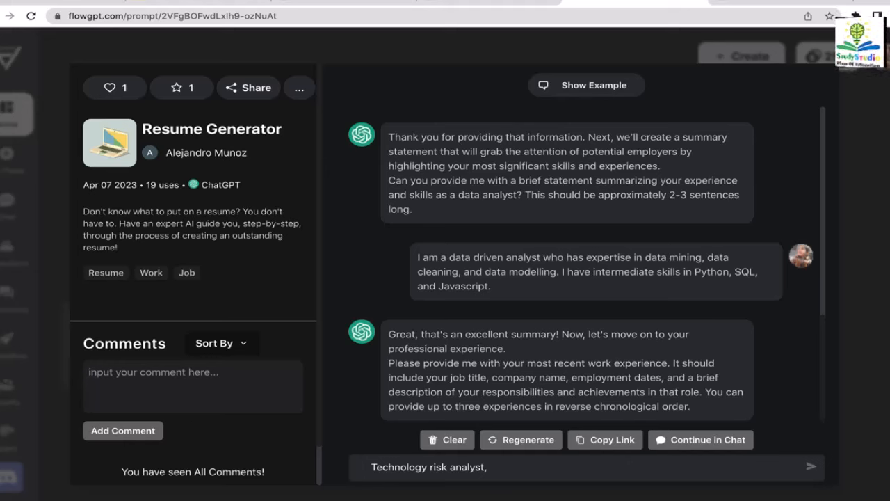
text(ABC)
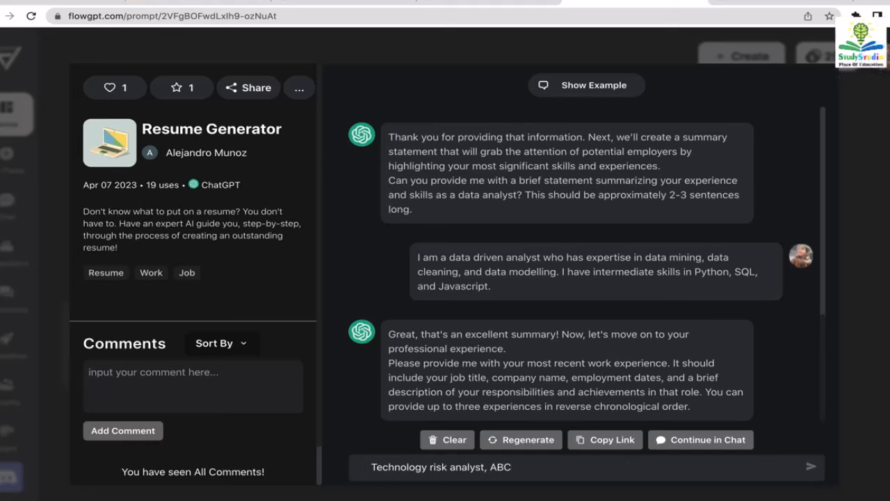
text(,)
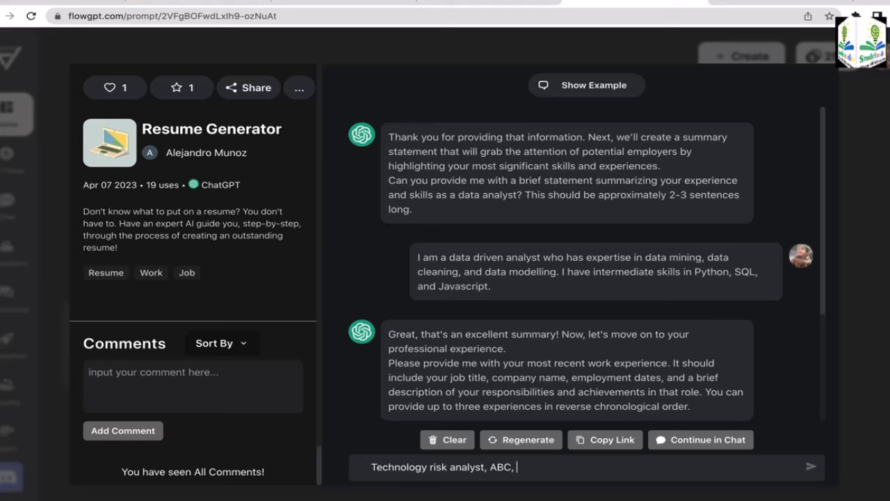
text(2)
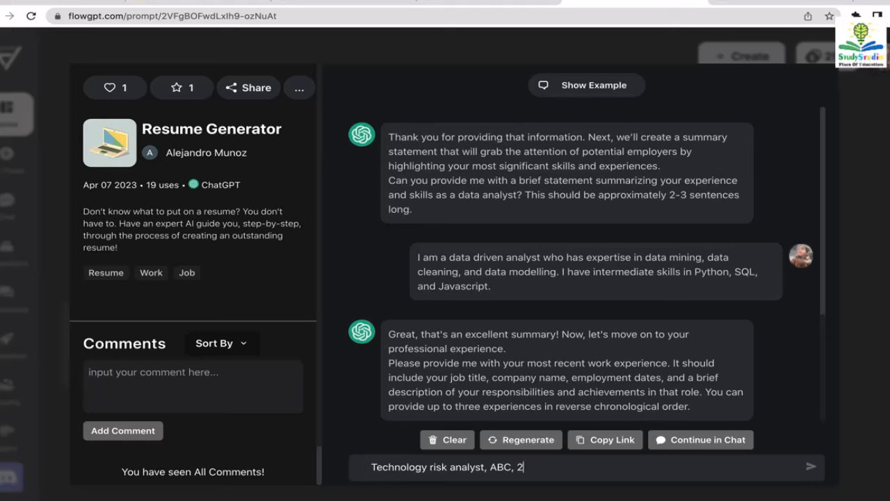
text(021 )
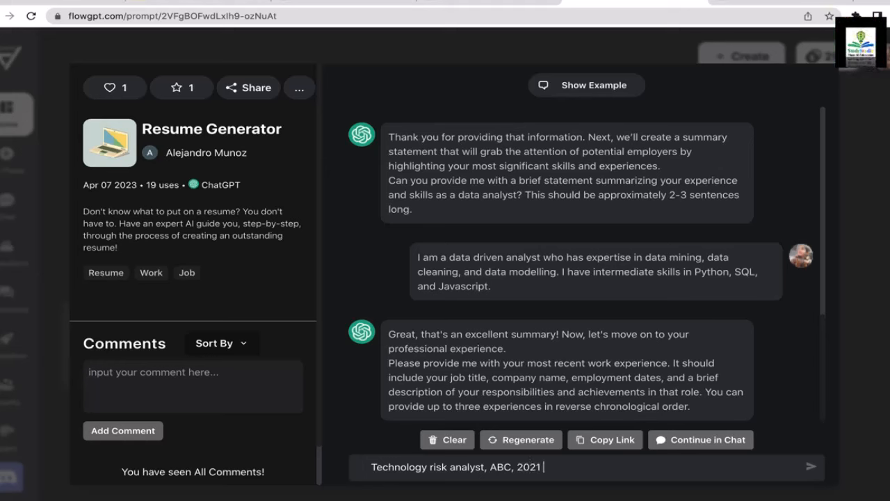
text(- 2022)
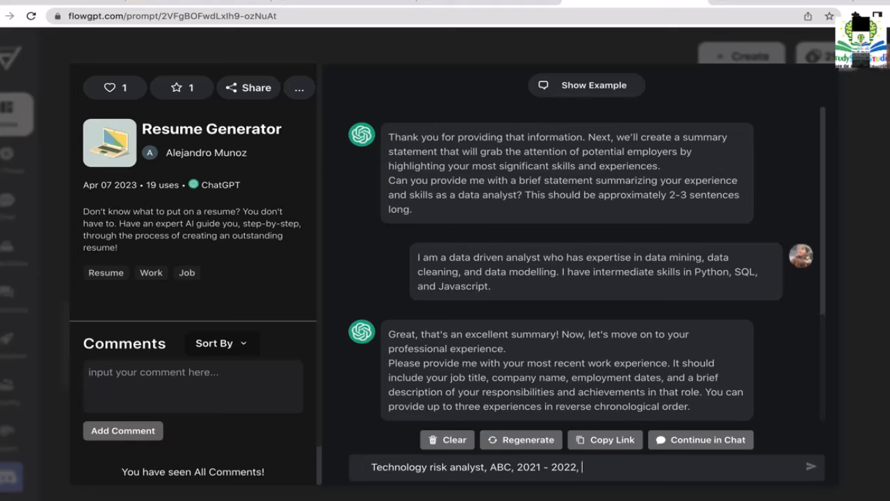
text(, I w)
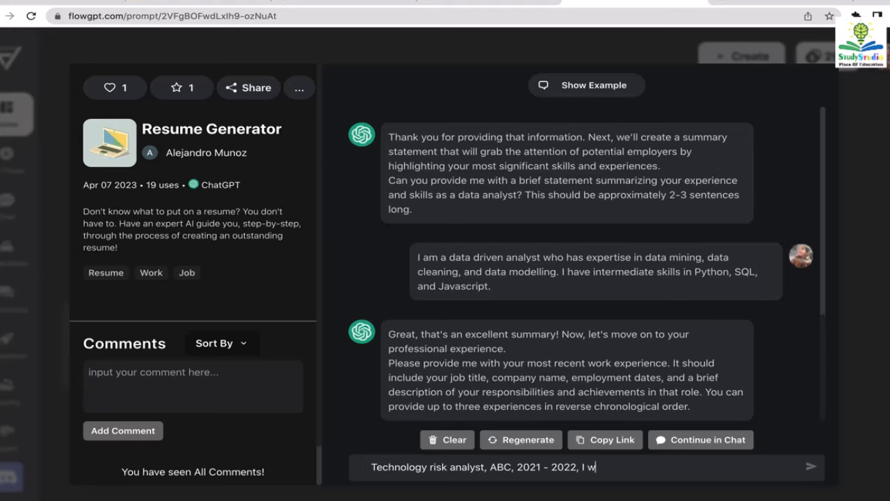
text(as responsi)
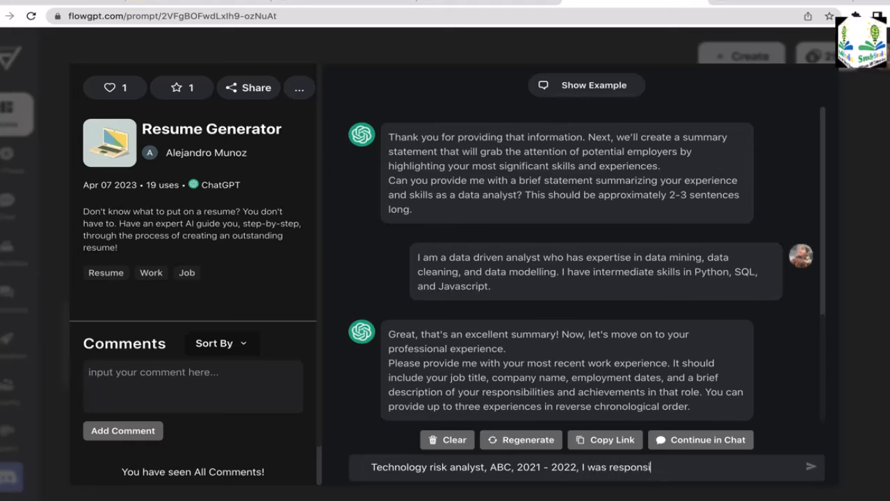
text(ble for handling )
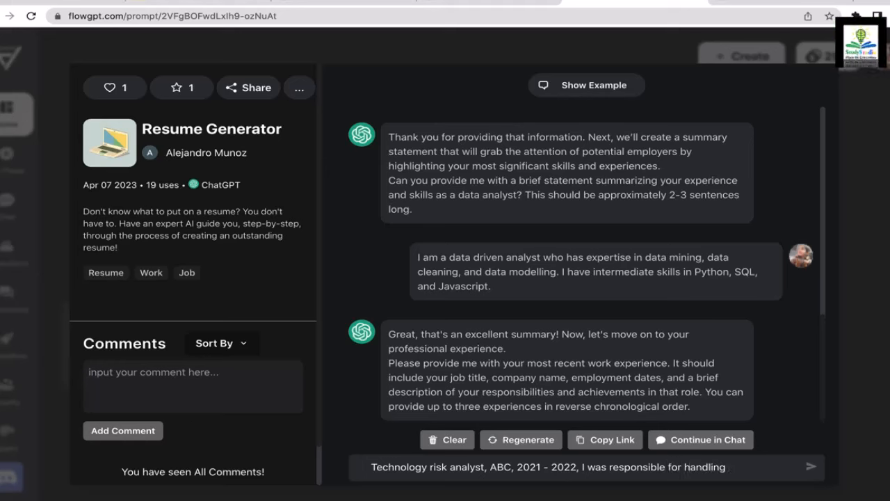
text(client's)
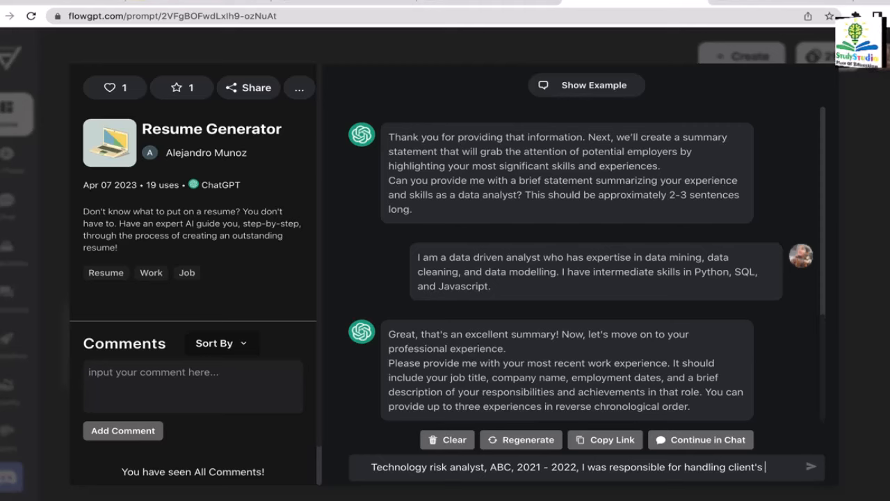
text( cy)
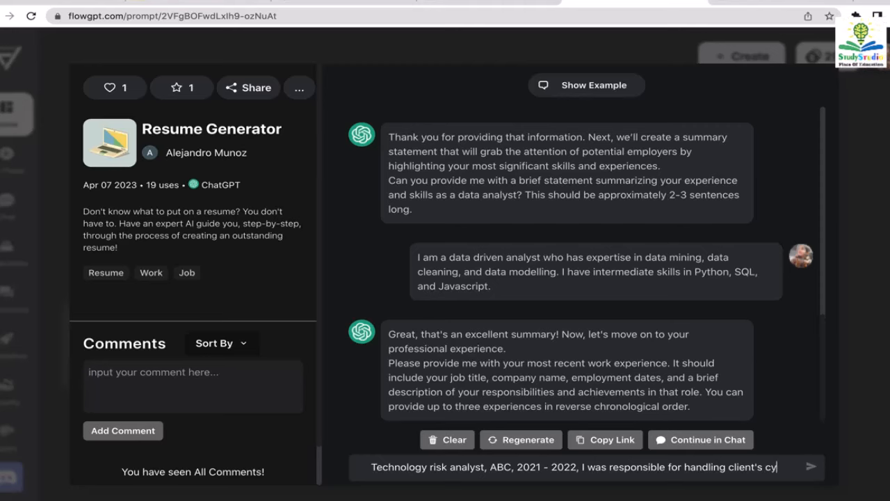
text(berse)
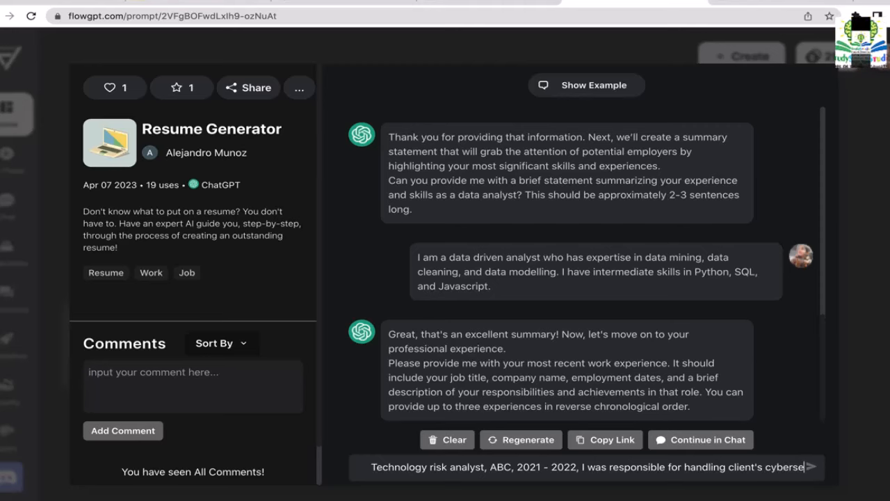
text(cutity)
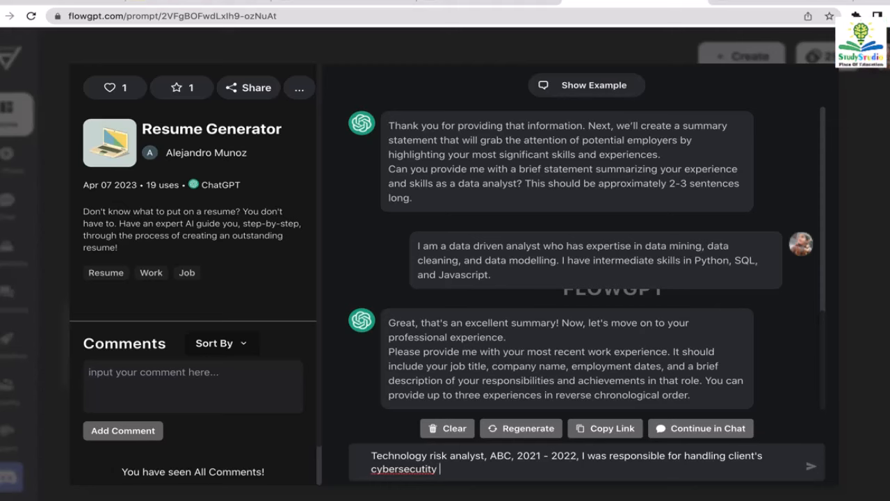
key(BackSpace)
key(BackSpace)
key(BackSpace)
key(BackSpace)
key(BackSpace)
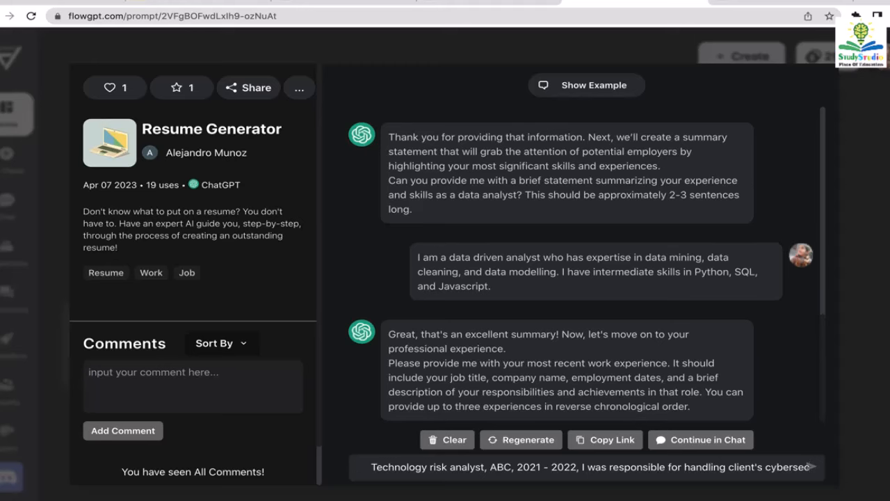
text(rity )
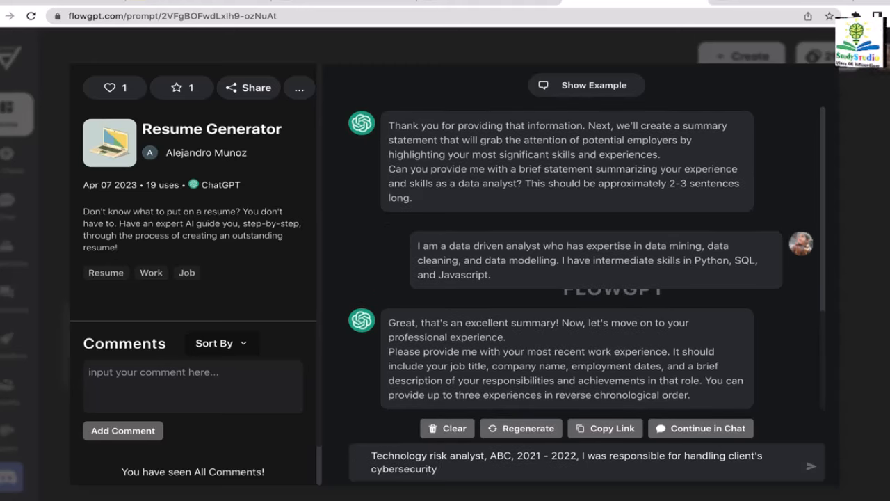
text(and dat)
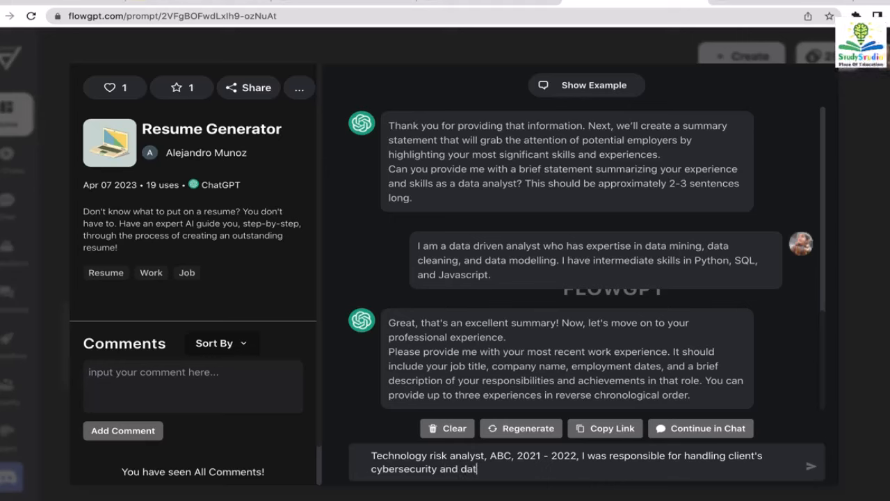
text(a management)
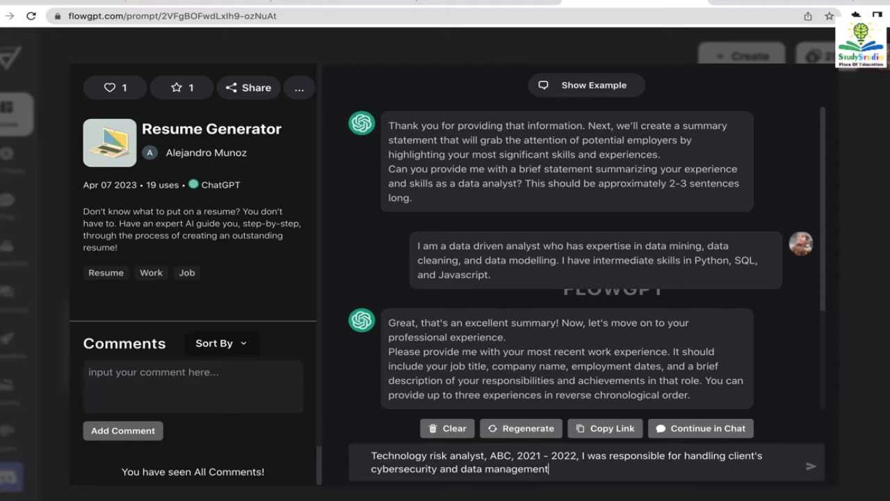
key(Return)
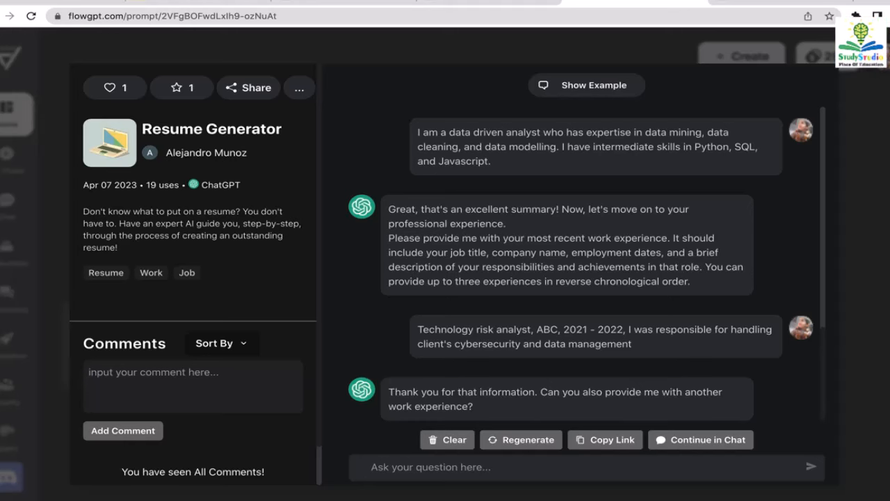
- Send 'Data intern at company BCD', 2020-2021, covering product data management and data extraction
text(Data)
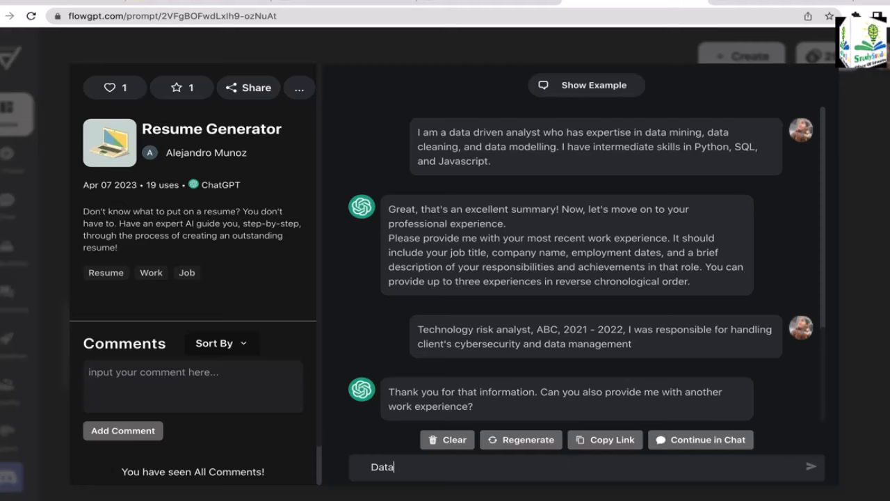
text( int)
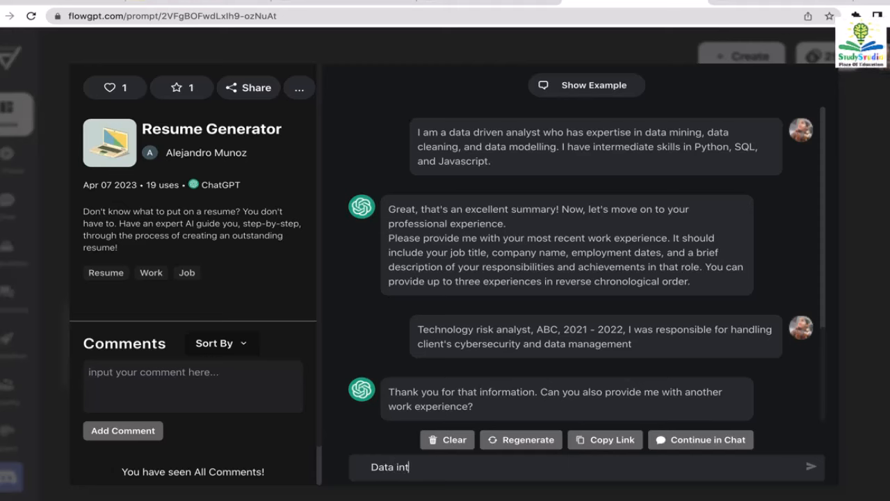
text(ern at company BCD,)
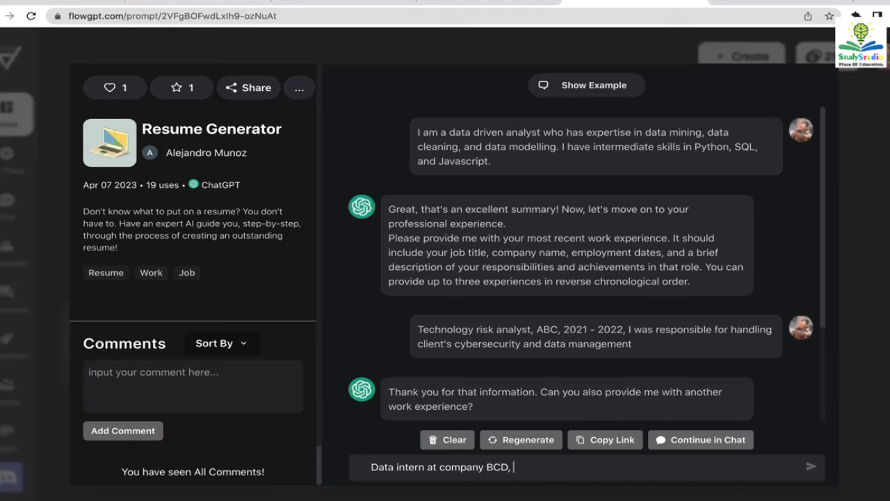
text(2020)
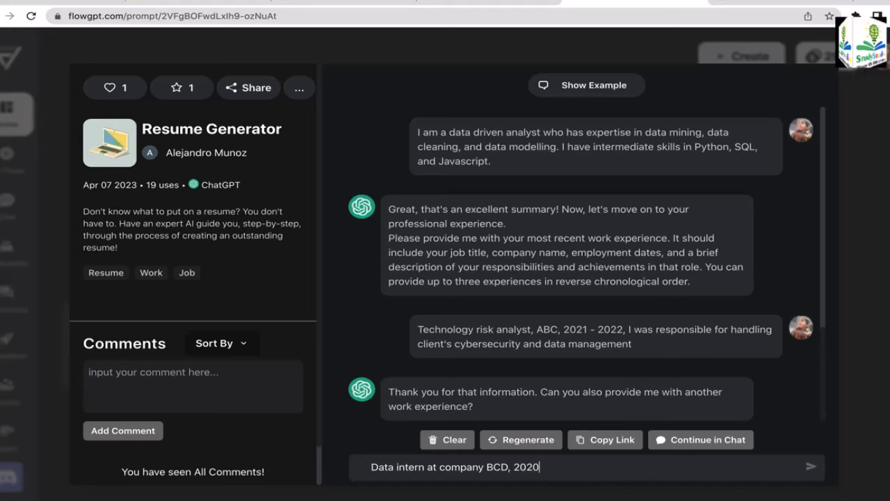
text(-2021)
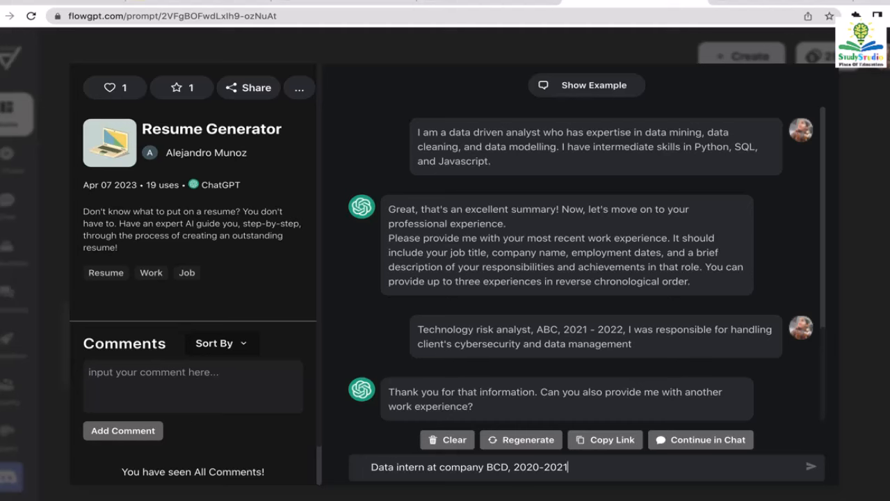
text(, I was )
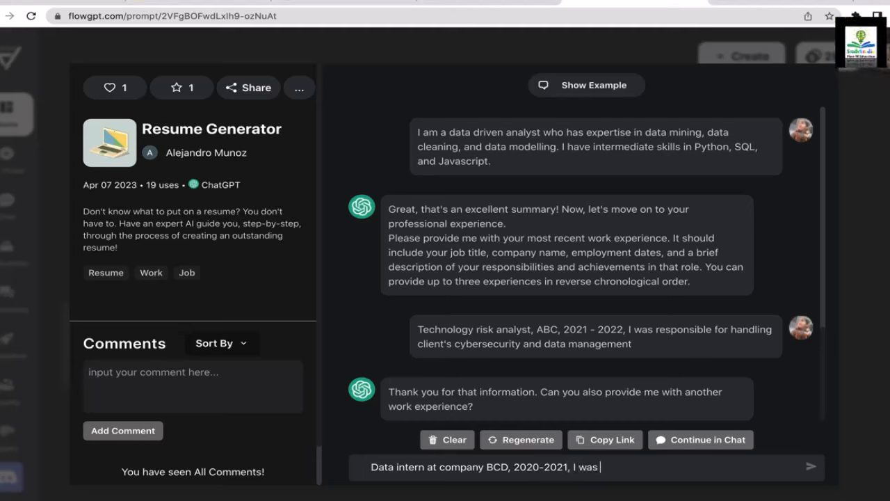
text(respons)
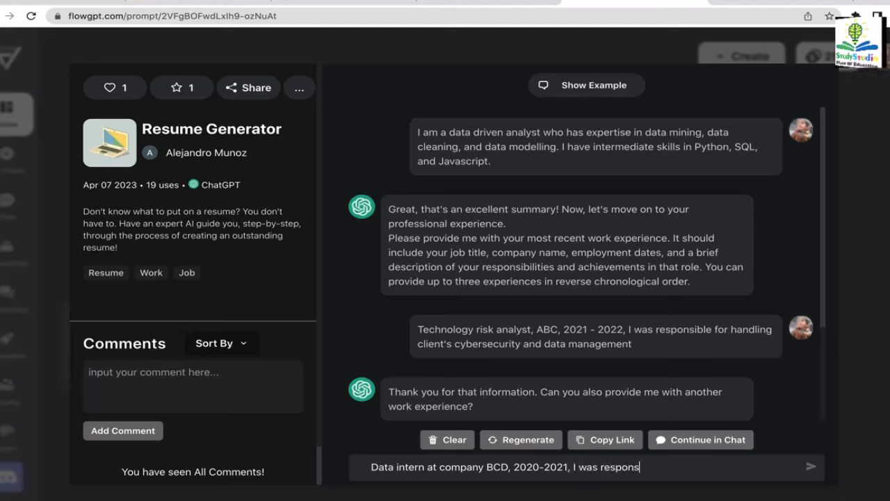
text(ible for )
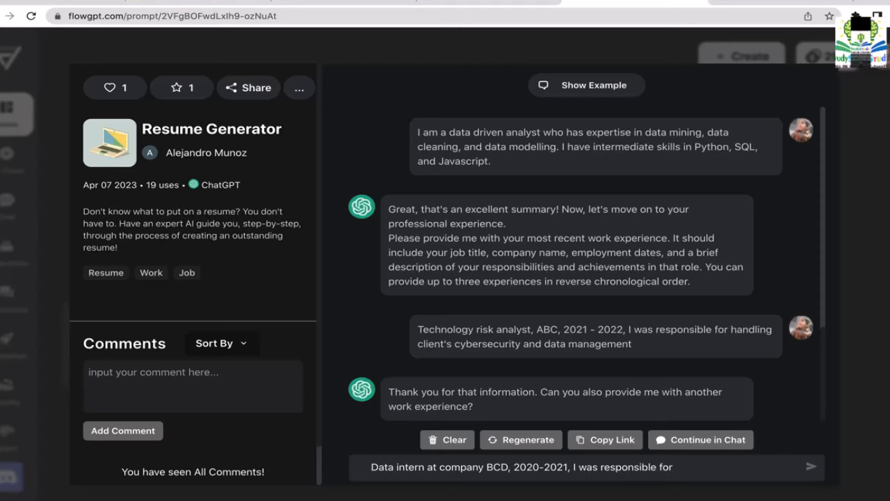
text(p)
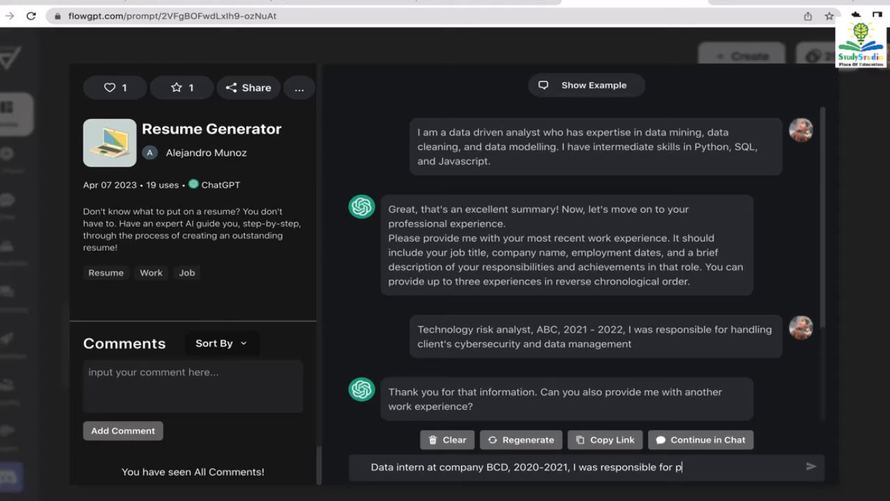
text(roduct data managme)
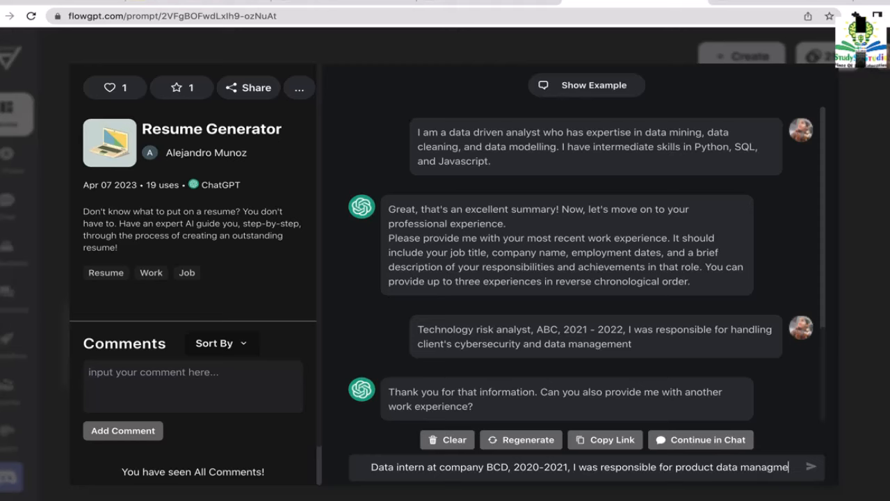
key(BackSpace)
key(BackSpace)
text(emen)
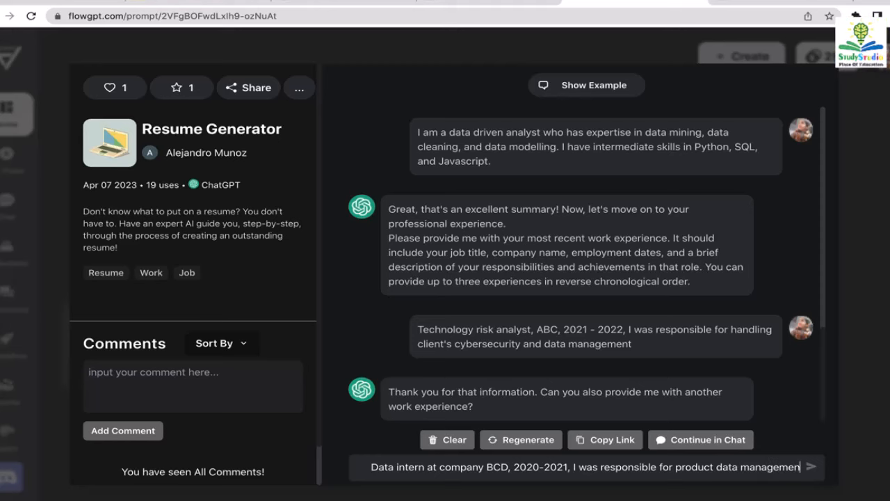
text(t and)
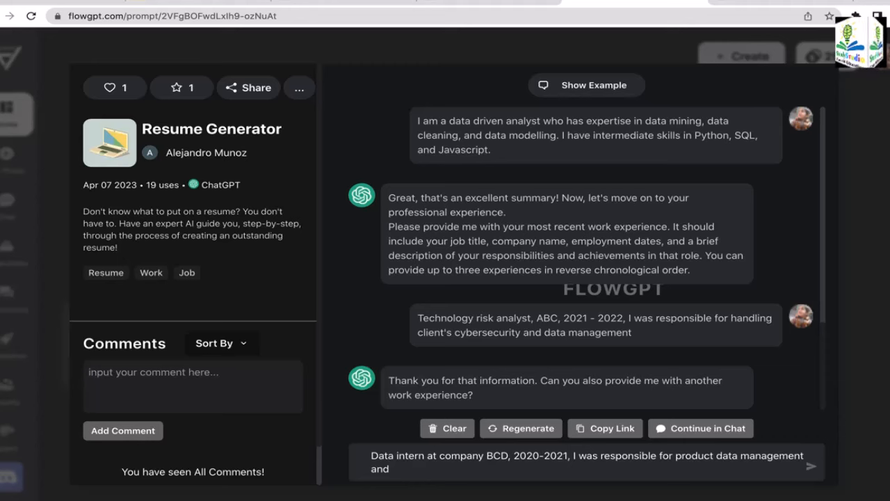
text( data extrac)
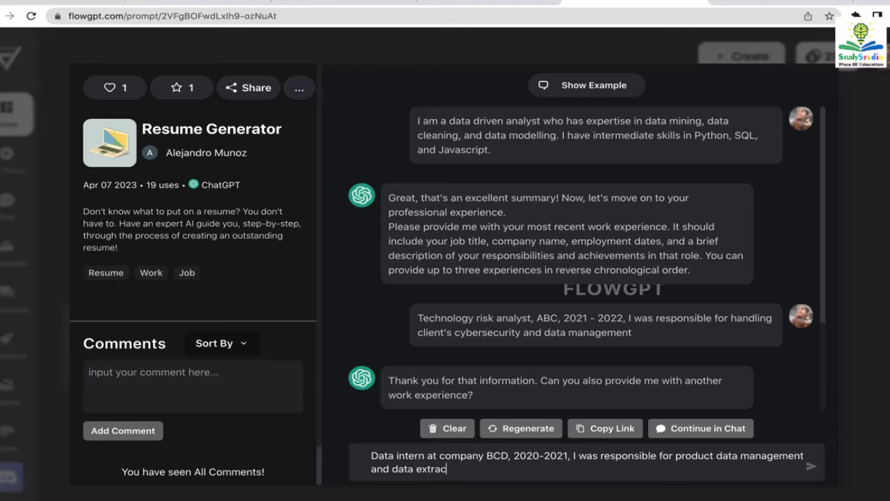
text(tion)
key(Return)
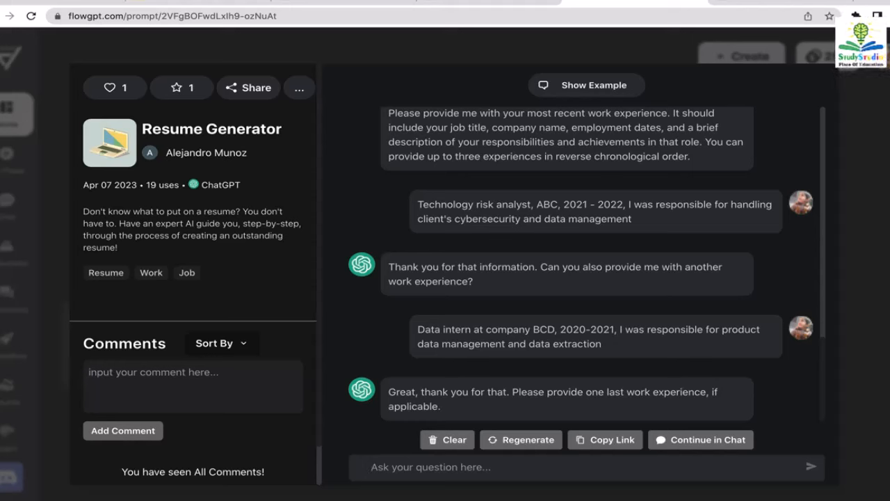
- Reply 'no that's all I got' to end the work experience list
text(no )
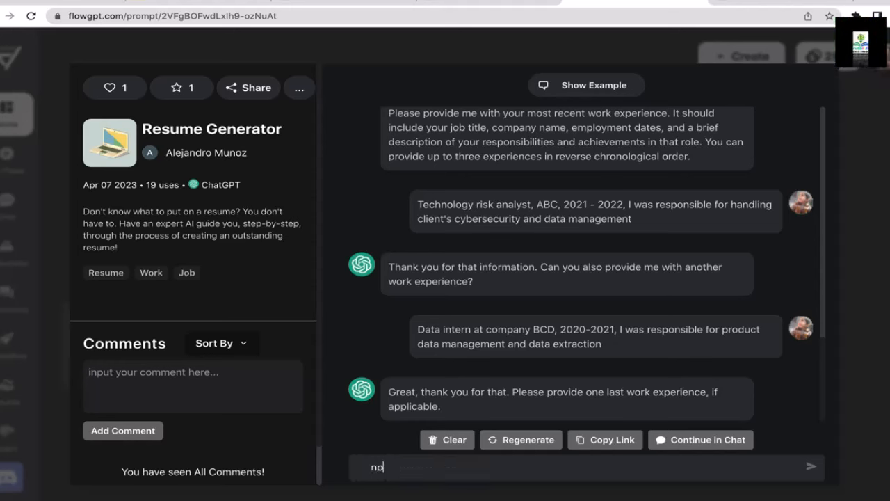
text(t)
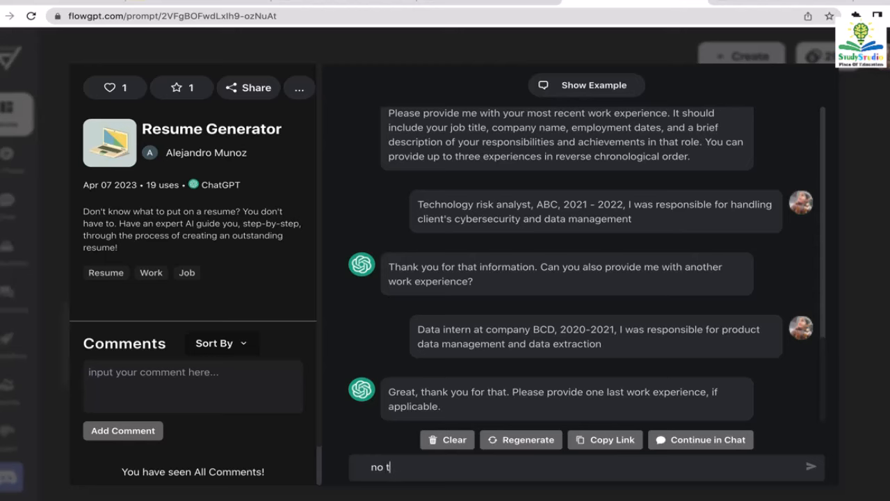
text(hat's all)
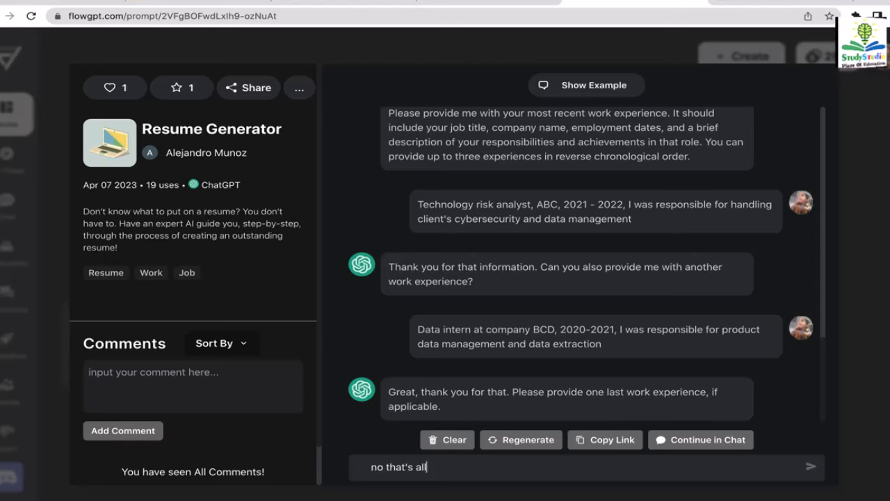
text( I got)
key(Return)
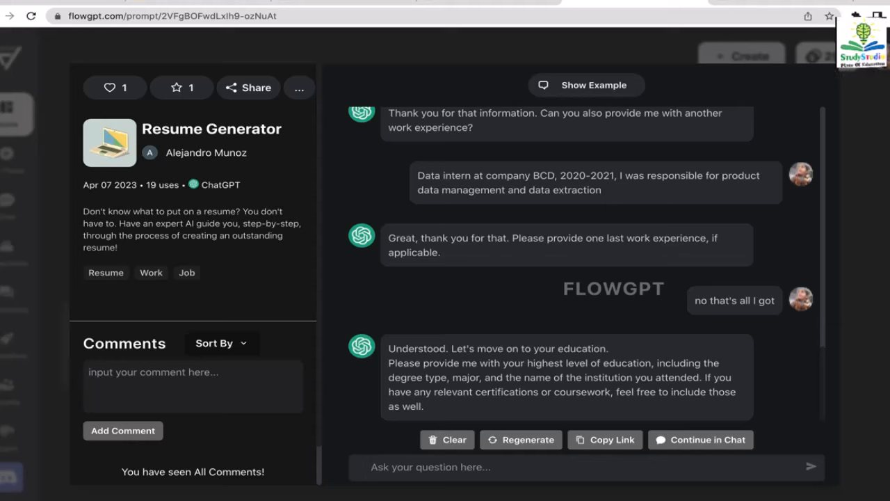
- Send 'BS in applied mathematics from University of Washington Bothell', graduated 2021, GPA 3.6
text(Bachelor)
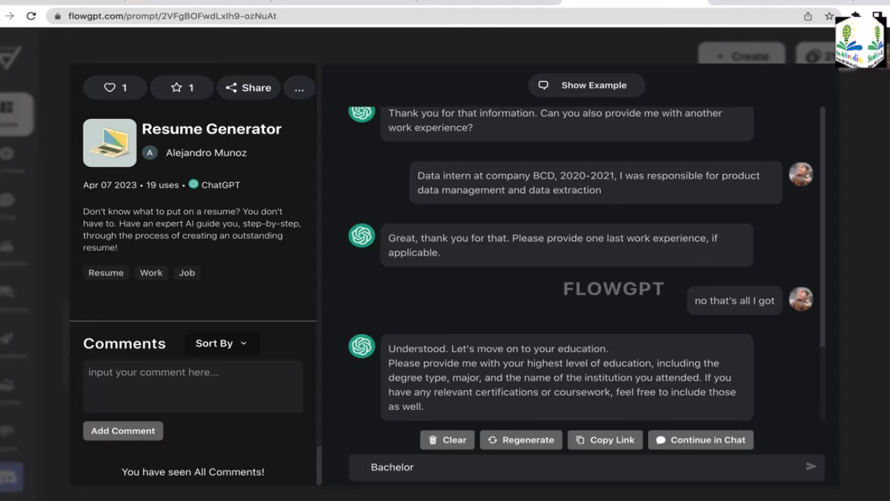
text( of S)
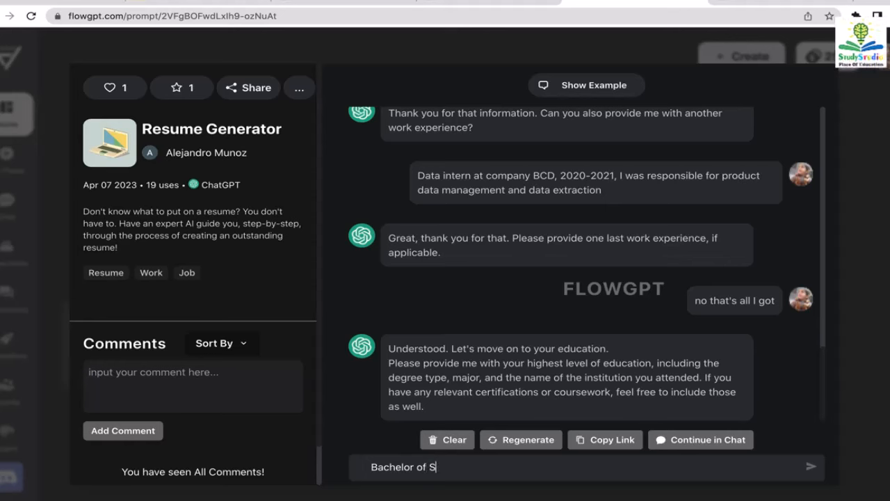
key(BackSpace)
key(BackSpace)
key(BackSpace)
key(BackSpace)
key(BackSpace)
key(BackSpace)
key(BackSpace)
key(BackSpace)
key(BackSpace)
key(BackSpace)
key(BackSpace)
key(BackSpace)
key(BackSpace)
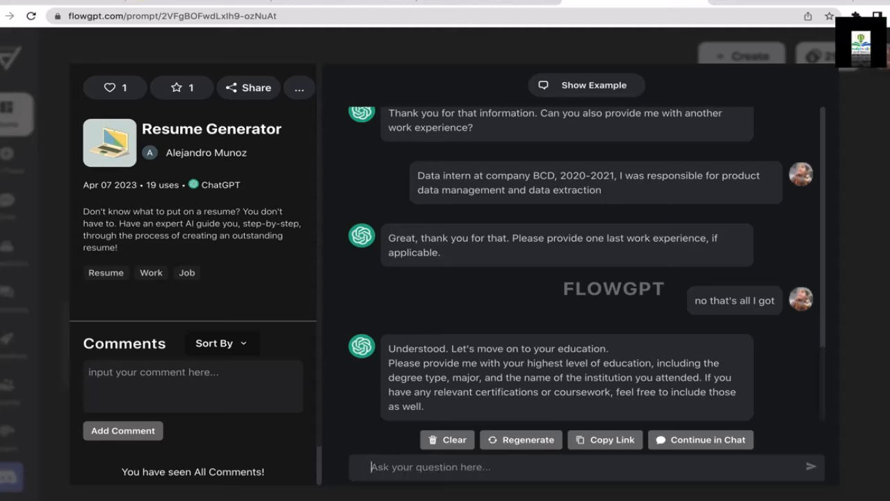
text(BS)
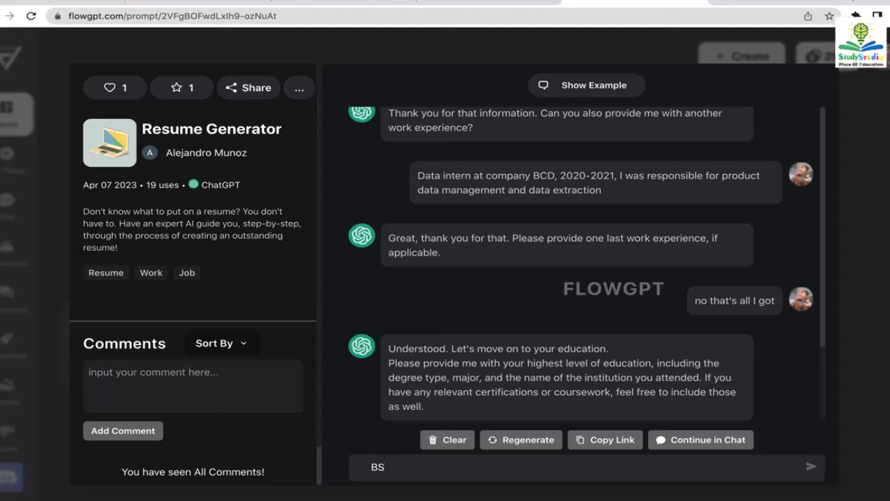
text( in ap)
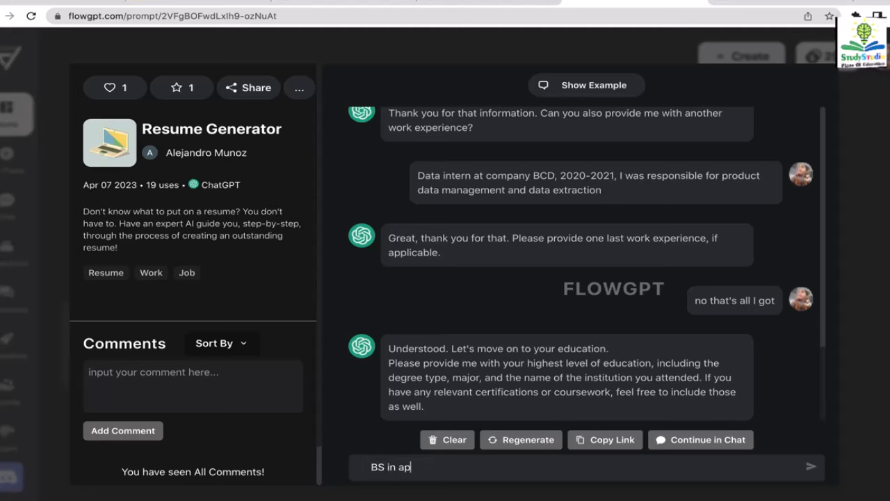
text(plied ma)
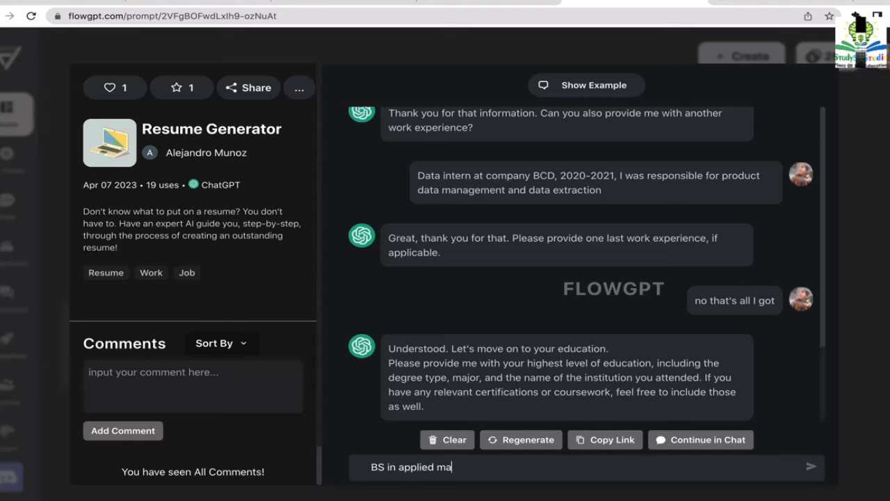
text(thematics)
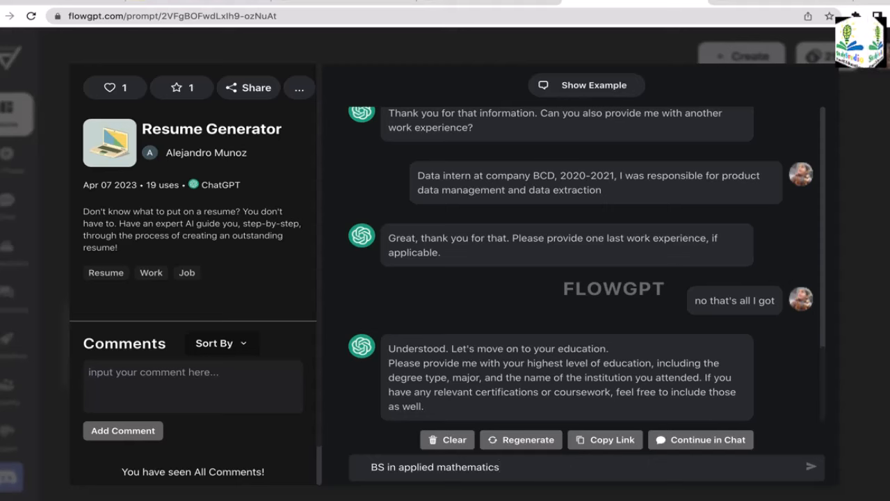
text( fro)
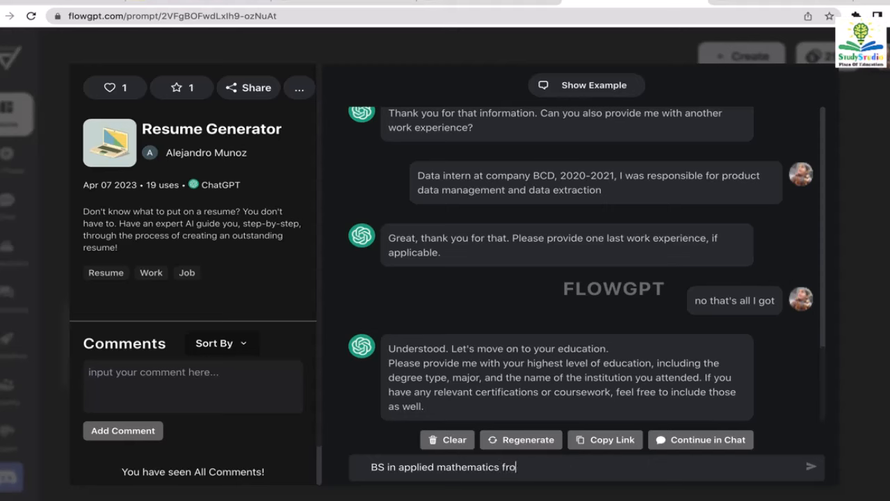
text(m Uni)
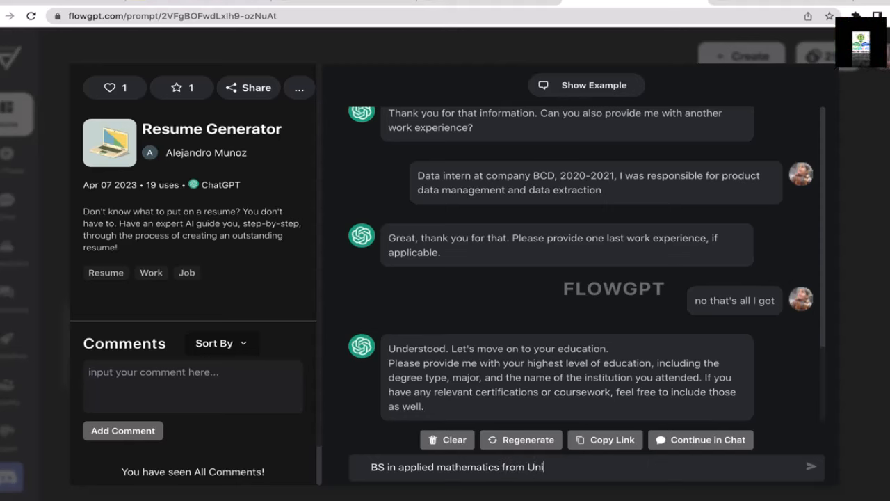
text(versity of )
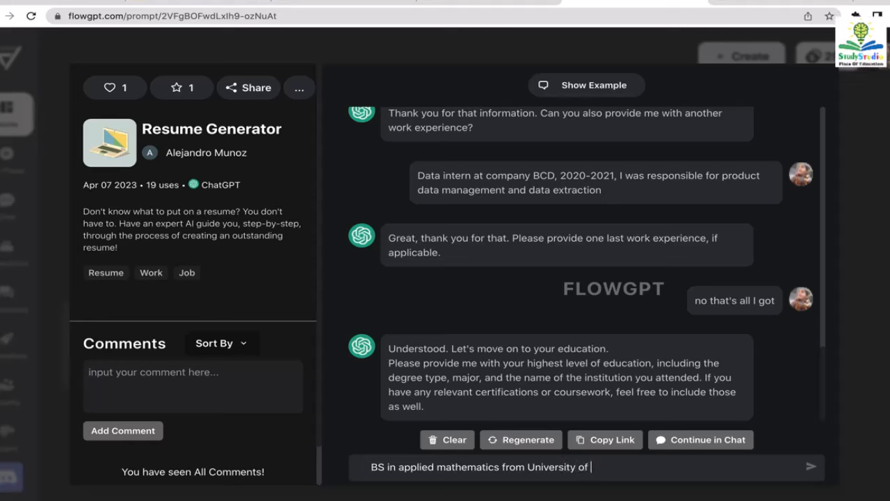
text(Washingt)
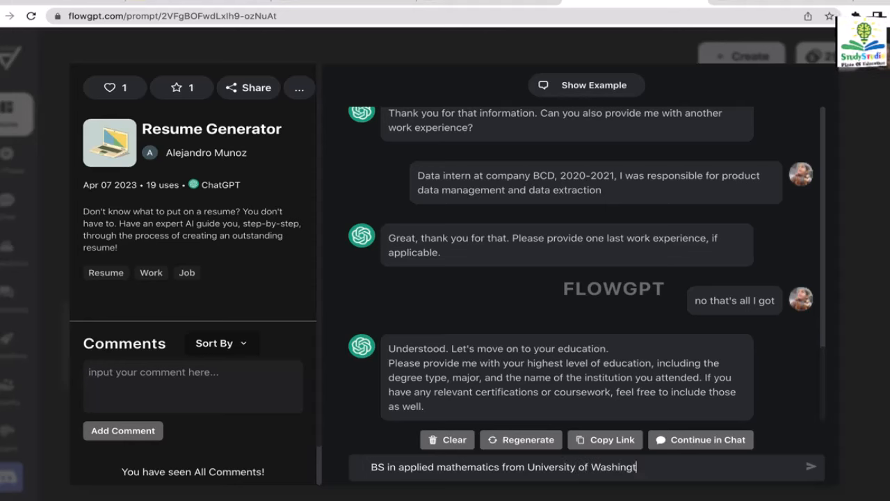
text(on Bothell)
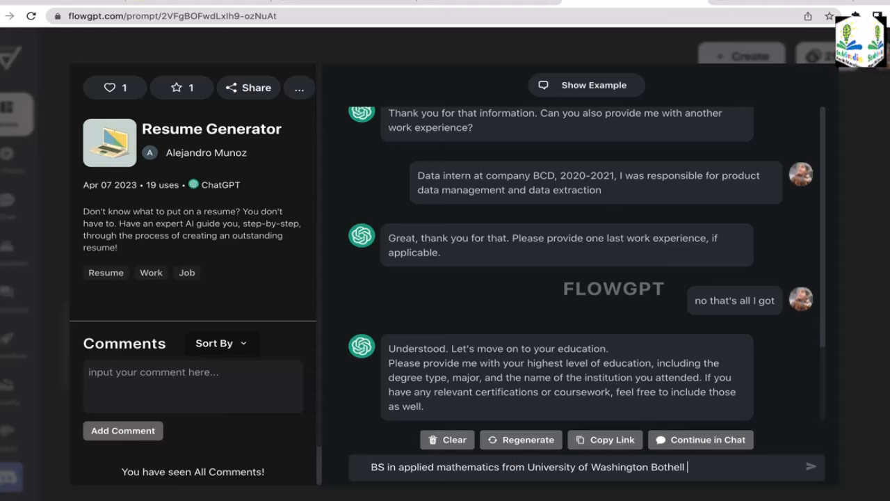
text(, I graduat)
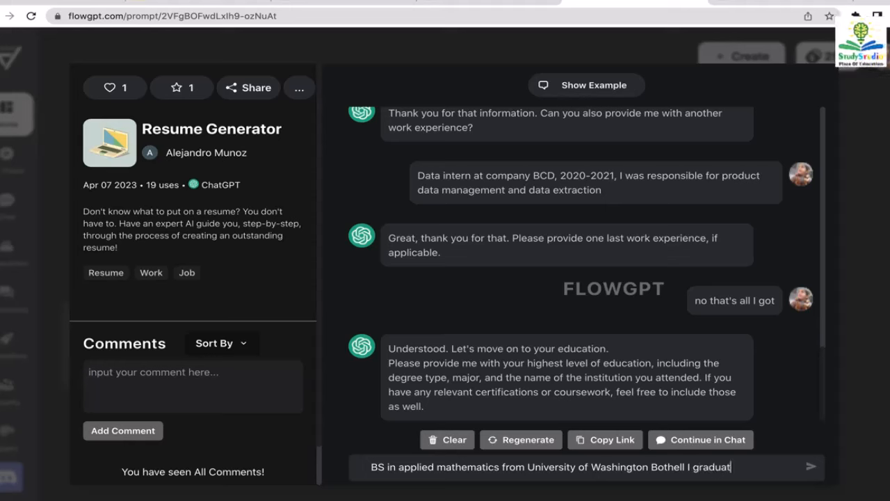
text(ed in 20)
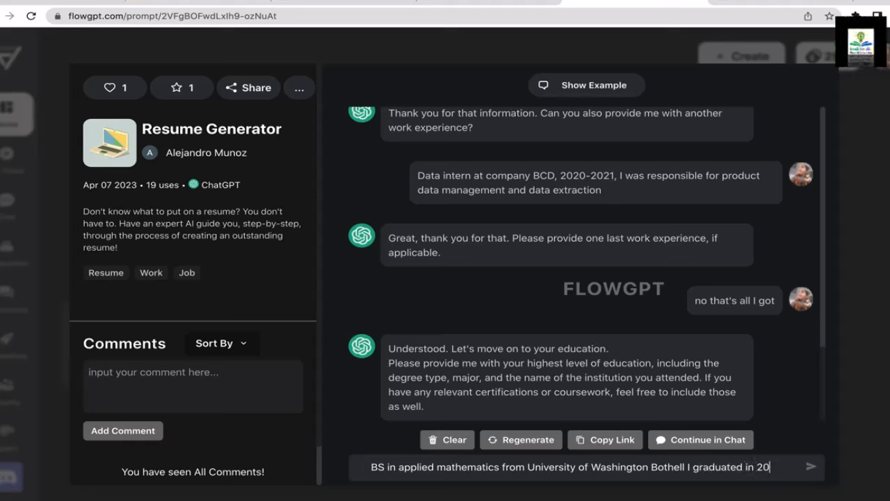
text(21)
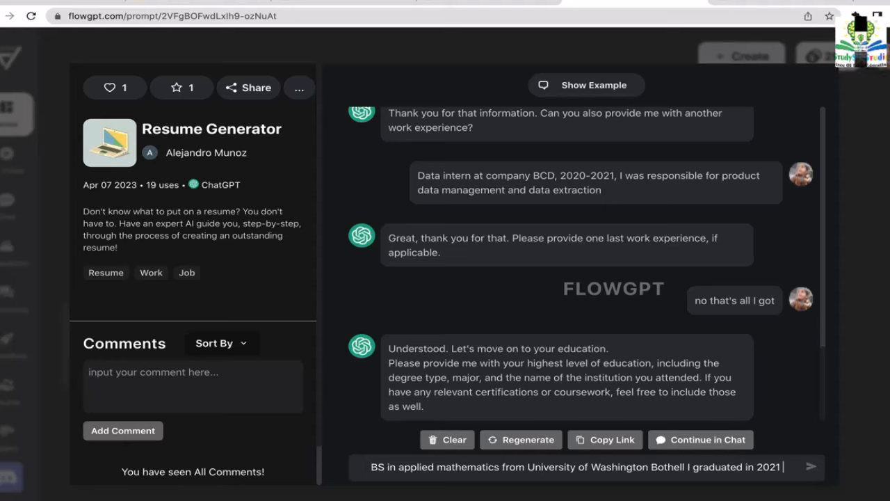
text( with)
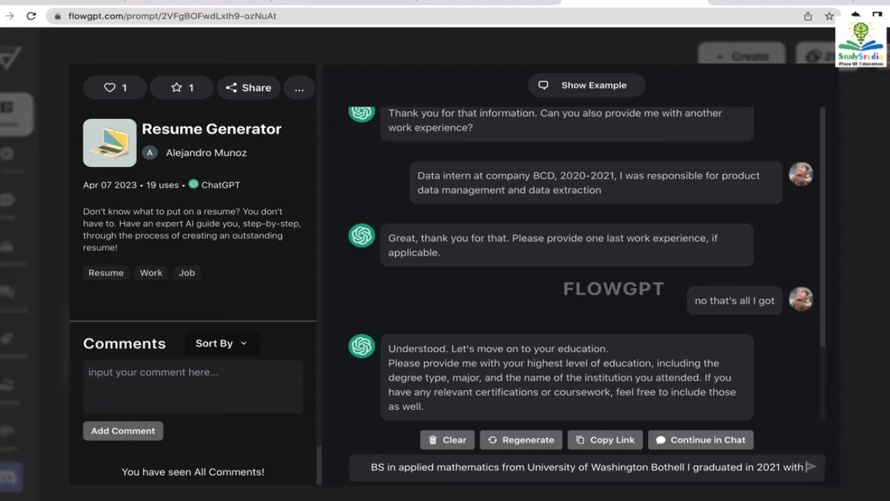
text( 3.6 GPA)
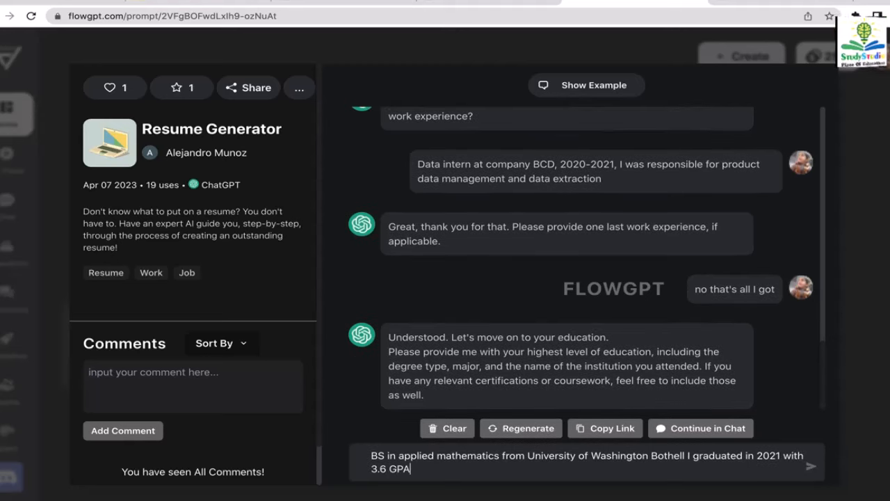
key(Return)
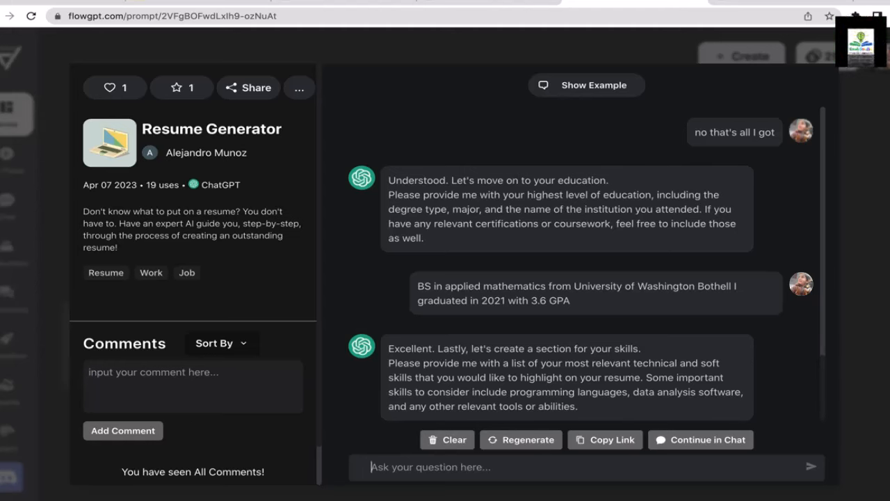
- Send skills: Python, Java, Javascript, Matlab, R, data extraction, data visualization and SAP
text(P)
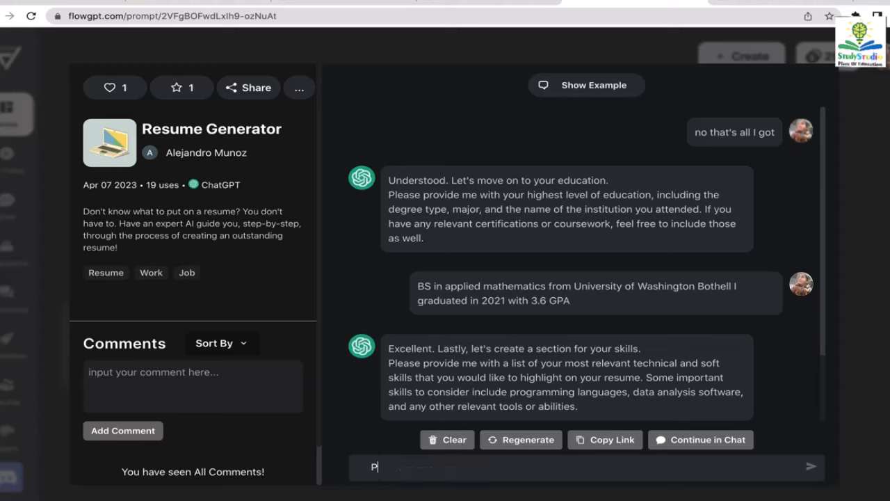
text(ython, )
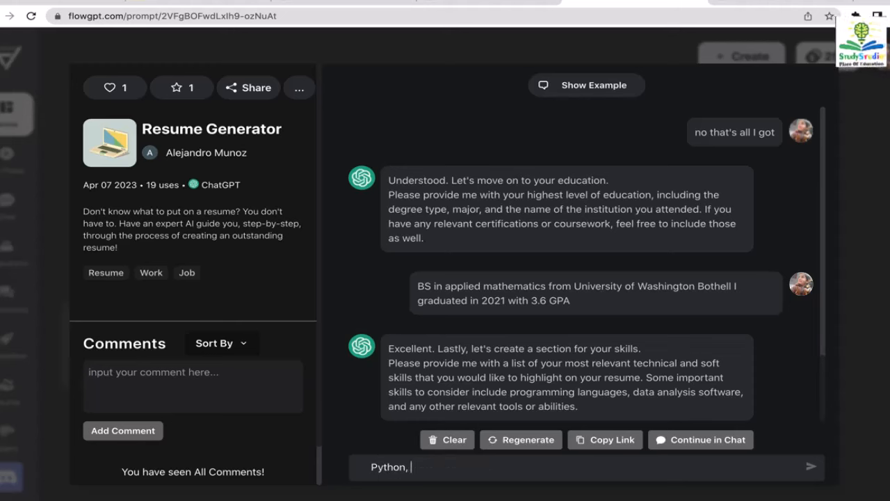
text(Java, J)
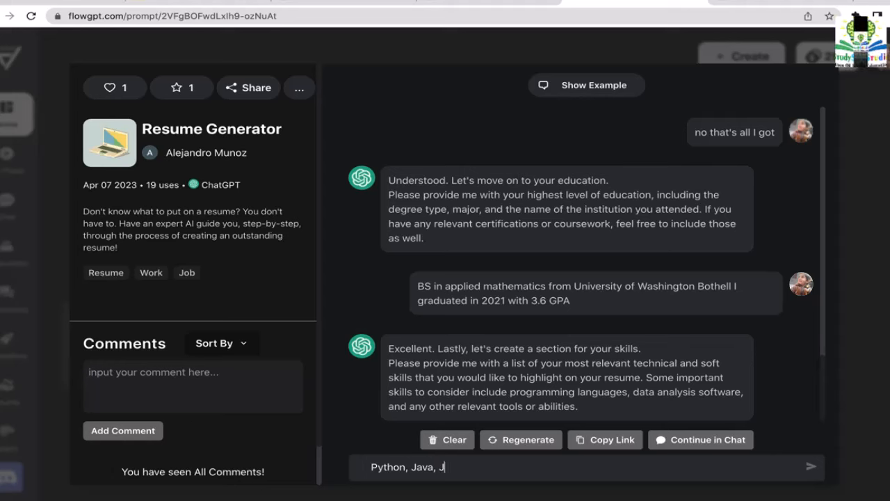
text(avasc)
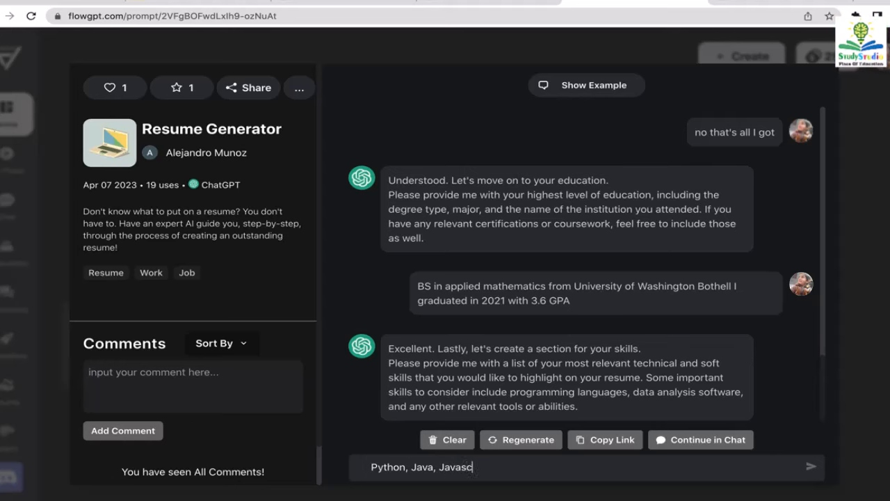
text(ript, M)
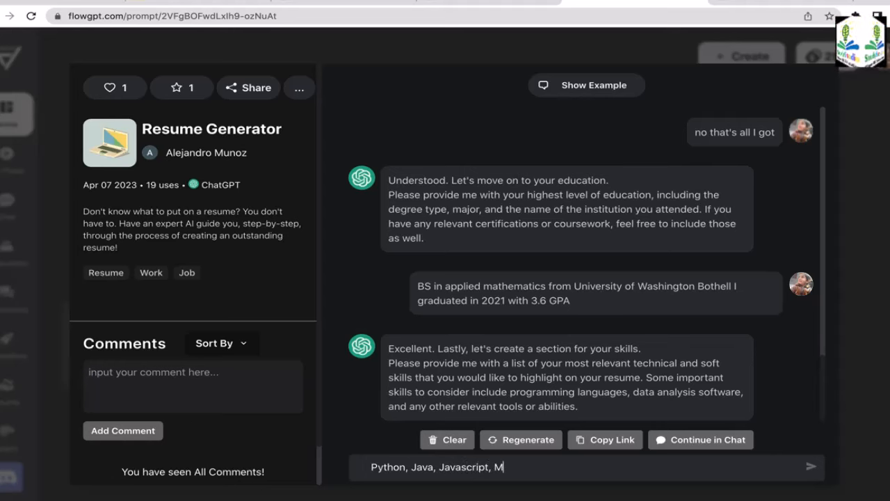
text(atlab,)
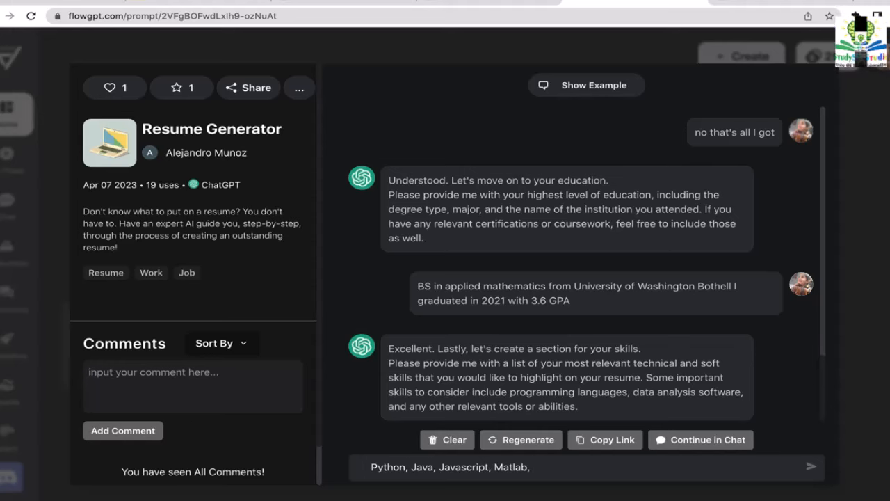
text(Ruby)
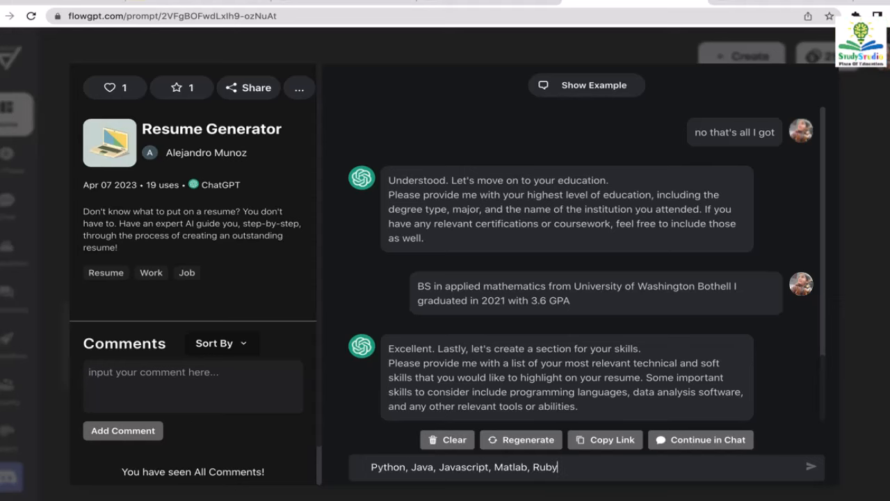
key(BackSpace)
key(BackSpace)
key(BackSpace)
key(BackSpace)
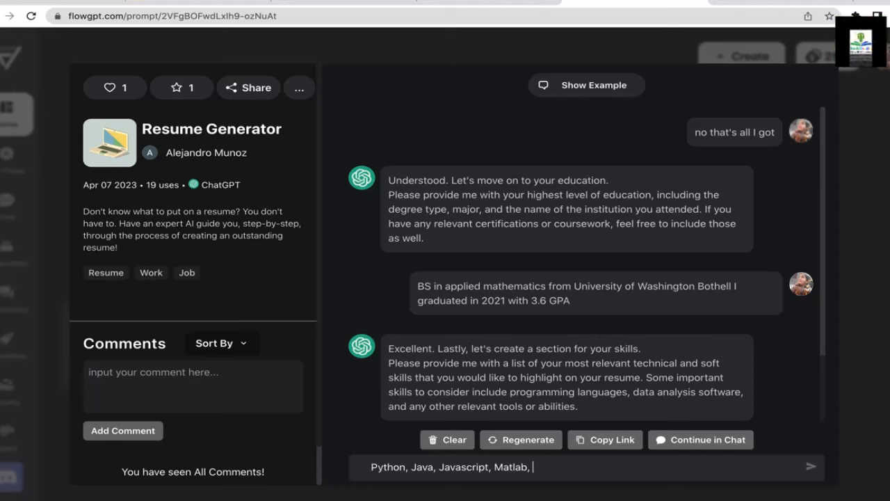
text(R)
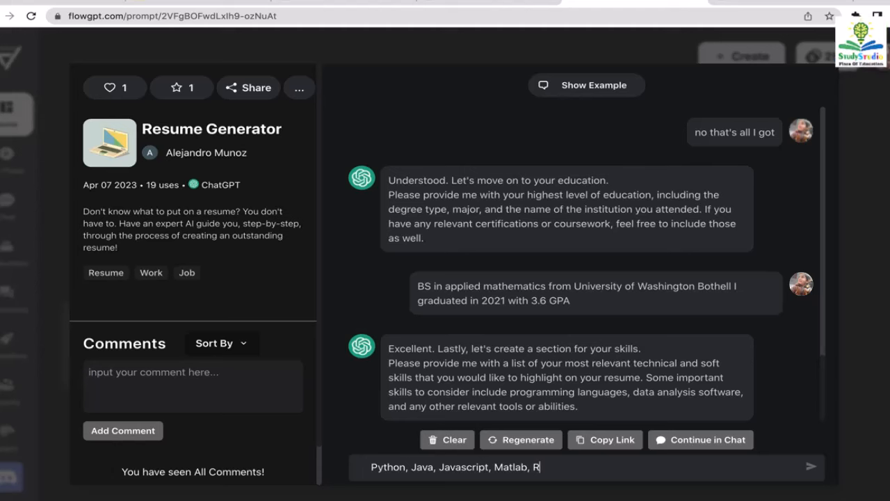
text(, )
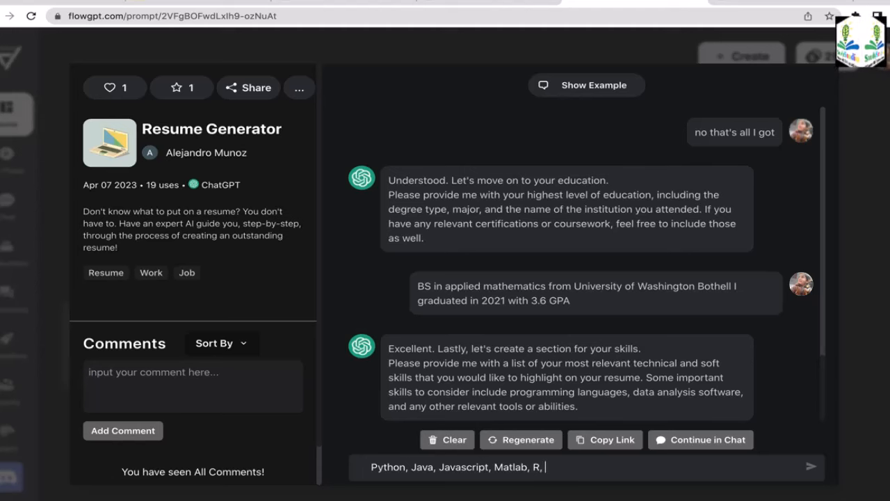
text(data s)
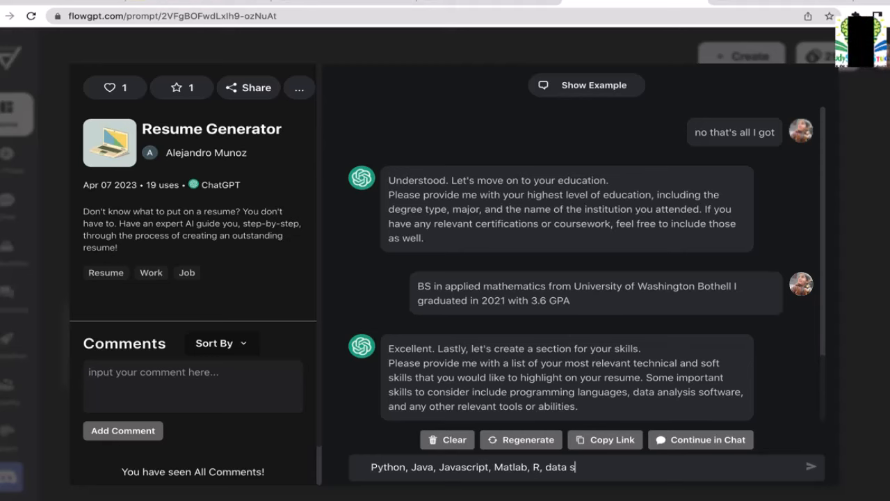
key(BackSpace)
text(extra)
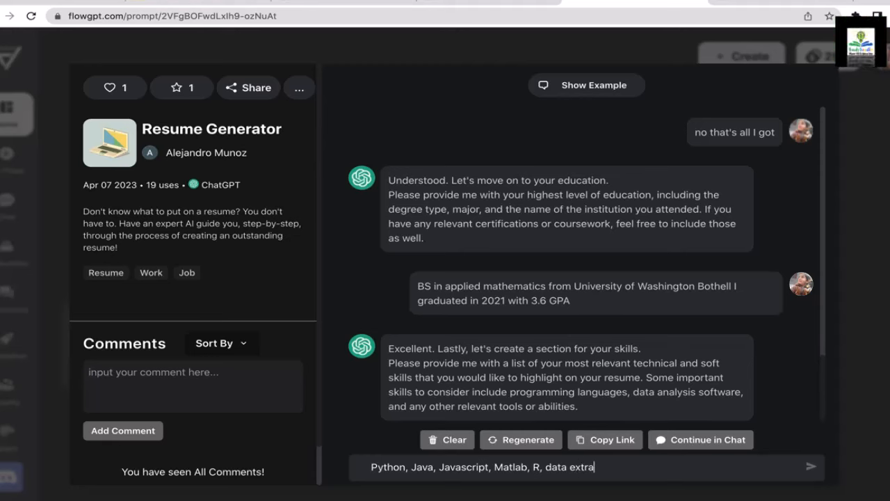
text(ction, )
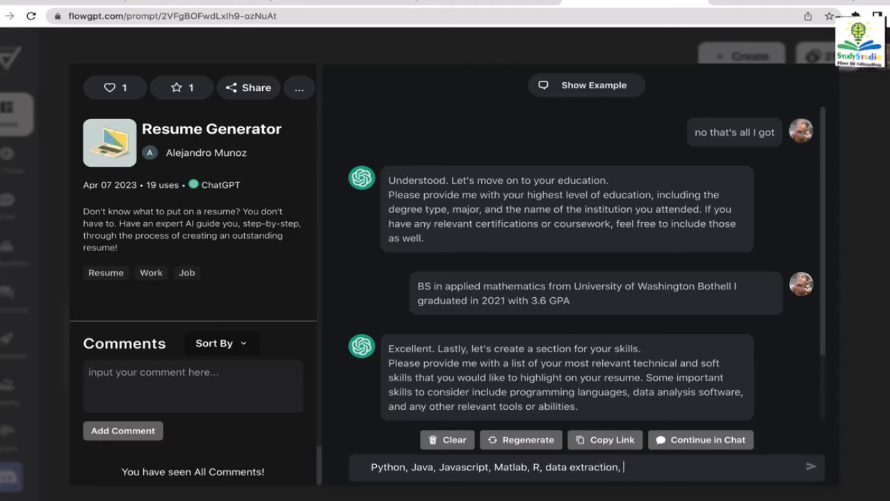
text(data visu)
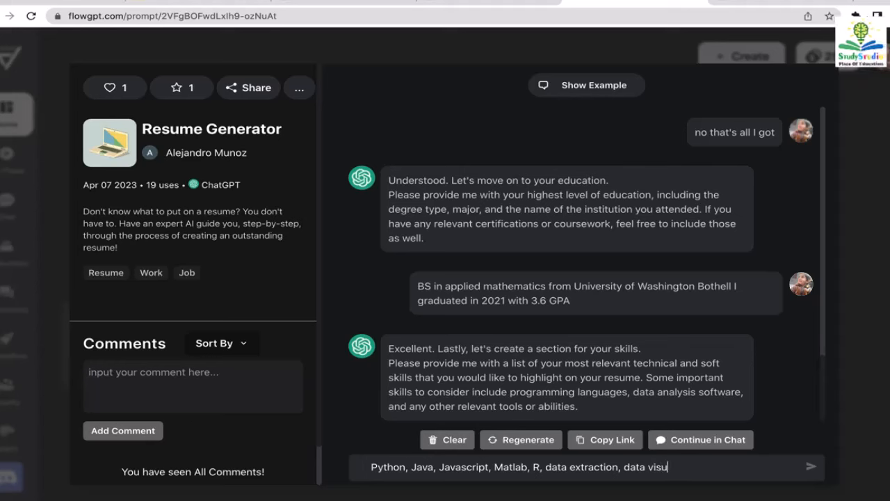
text(ali)
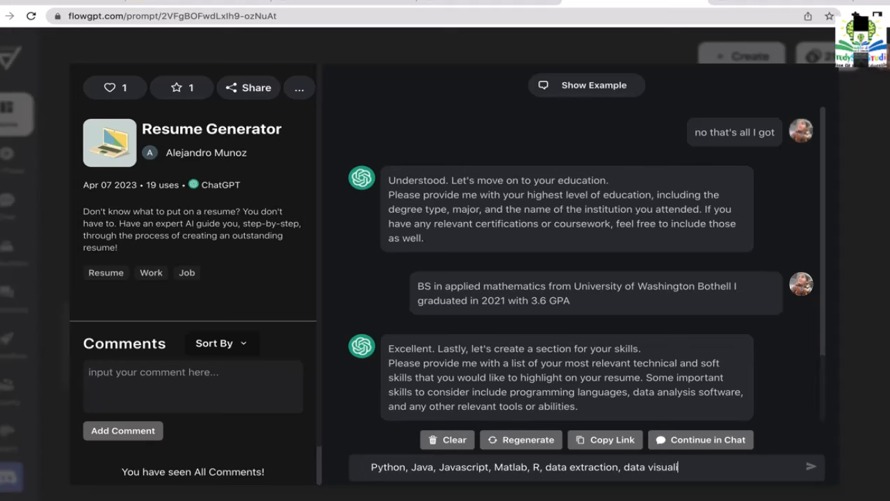
text(zation )
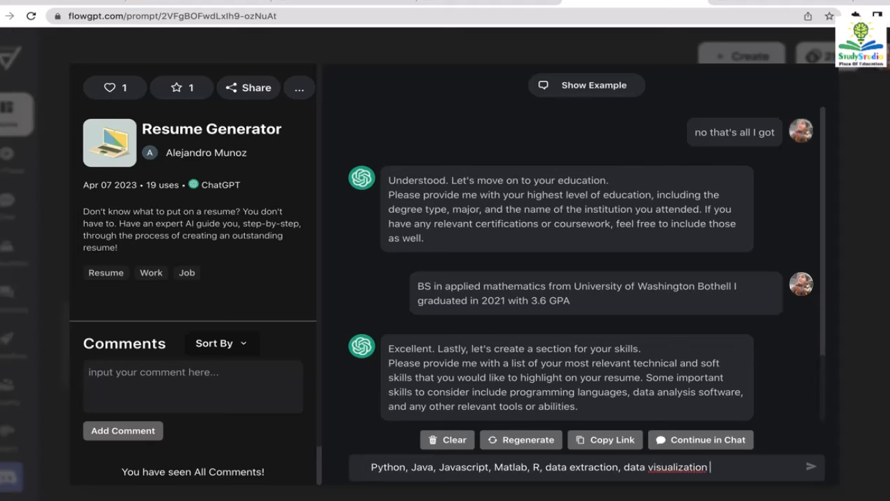
text(an)
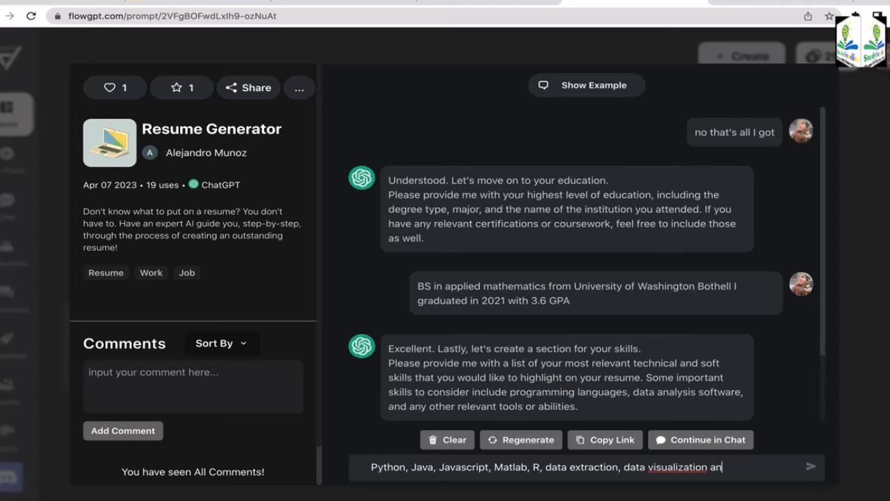
text(d data)
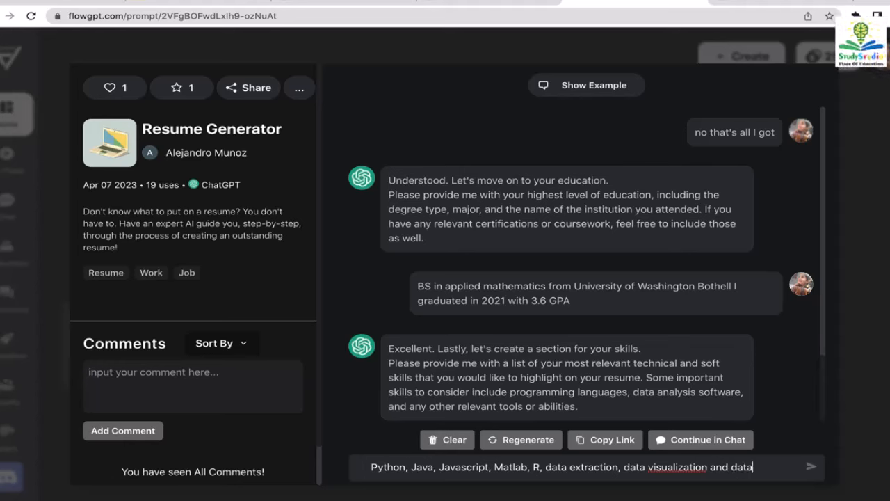
text( cleaning)
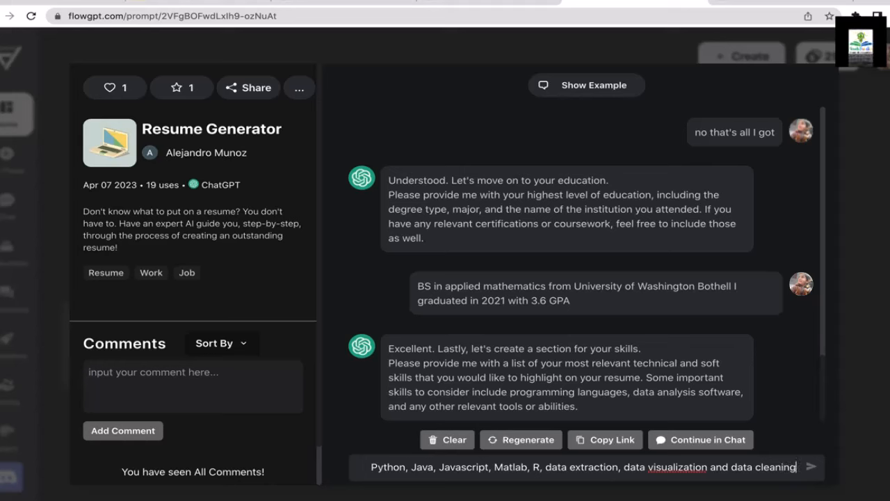
key(BackSpace)
key(BackSpace)
key(BackSpace)
key(BackSpace)
key(BackSpace)
key(BackSpace)
key(BackSpace)
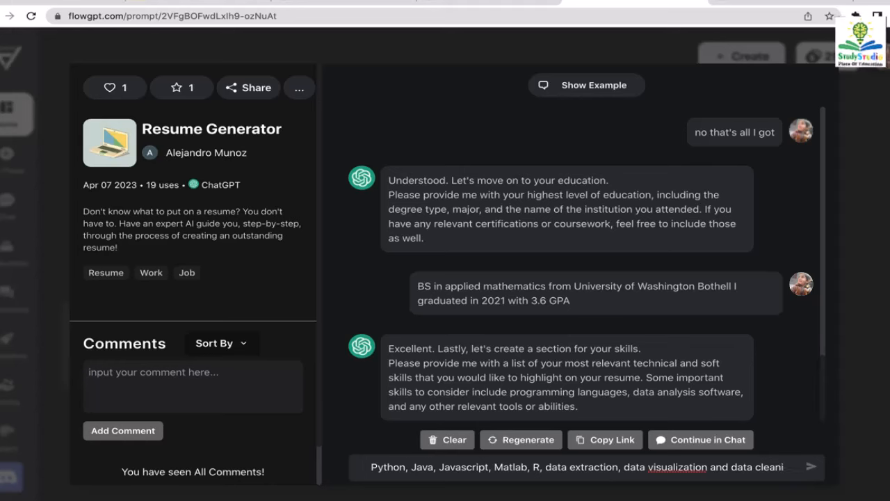
key(BackSpace)
key(BackSpace)
key(BackSpace)
key(BackSpace)
key(BackSpace)
key(BackSpace)
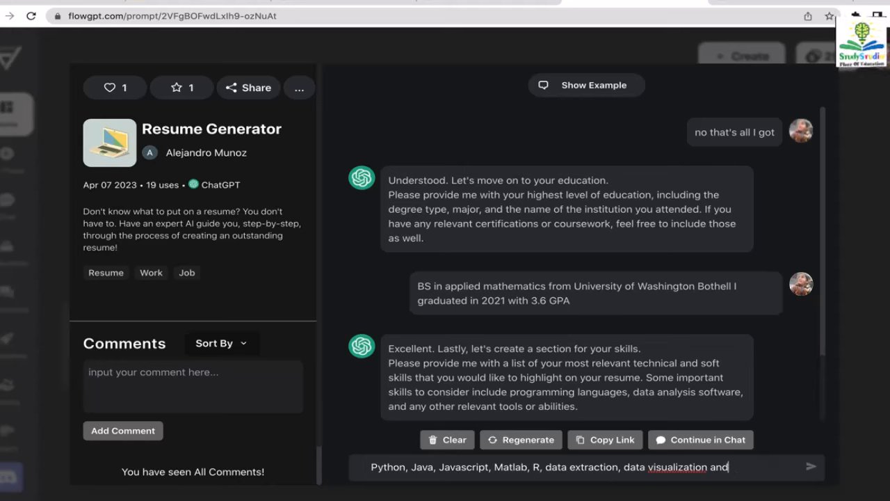
text(SAP)
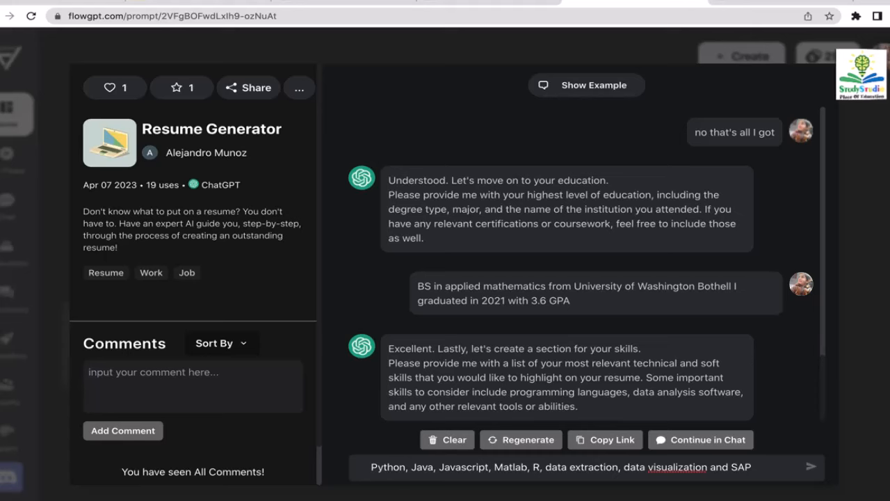
key(Return)
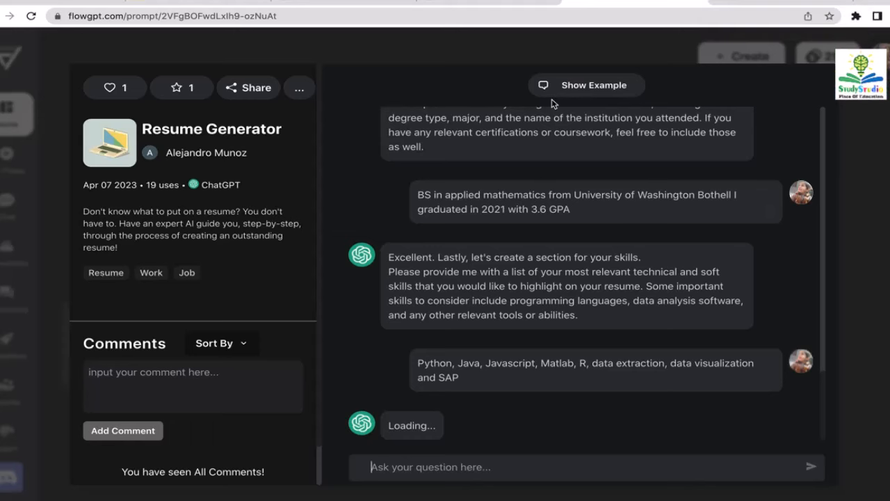
click(355, 3)
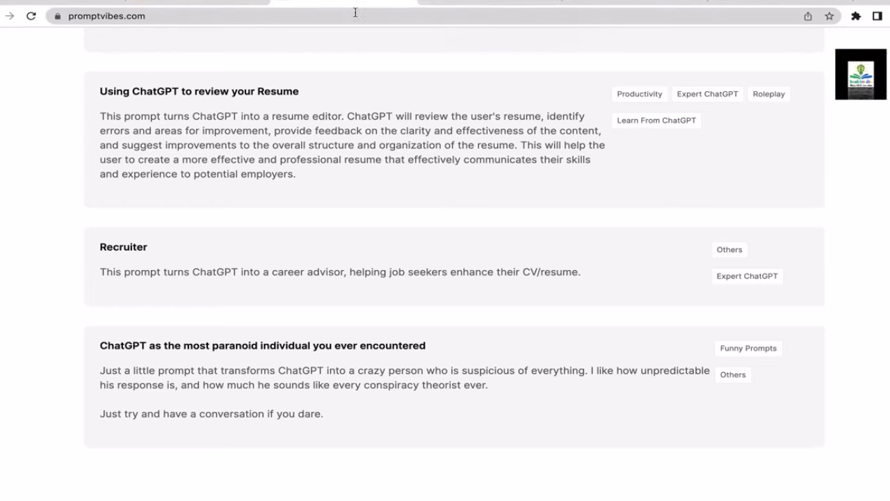
click(617, 2)
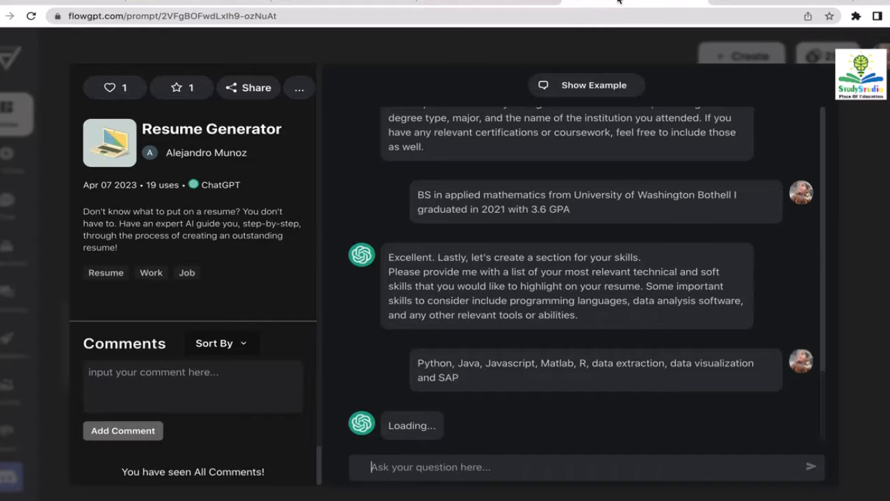
click(371, 3)
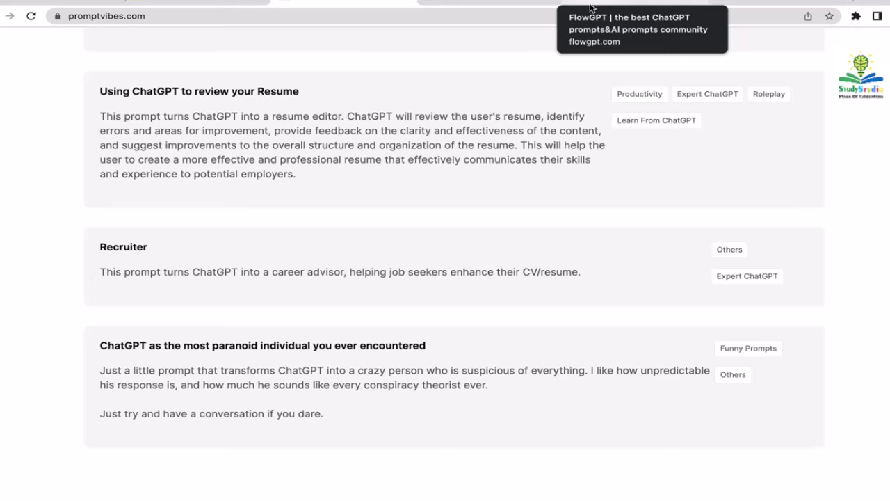
click(610, 2)
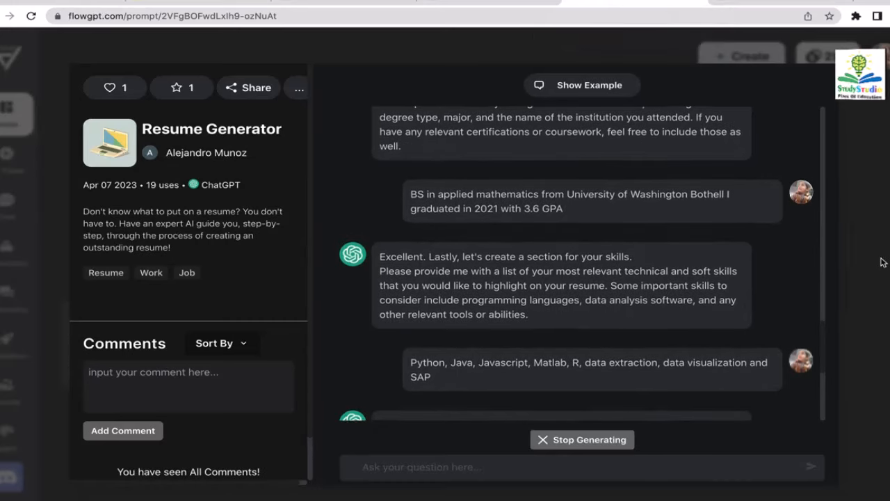
- Read through the Resume Generator's first-draft resume, then close the prompt overlay
drag(826, 244, 826, 336)
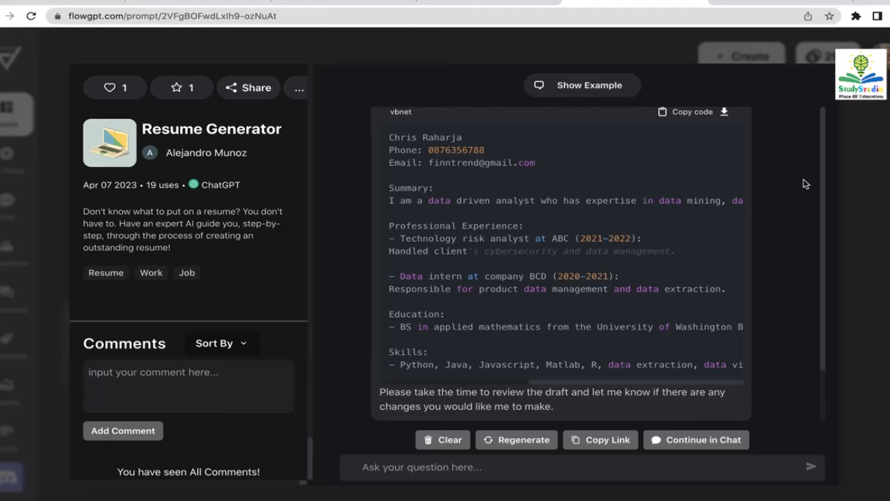
scroll(821, 182, up, 4)
drag(821, 178, 821, 274)
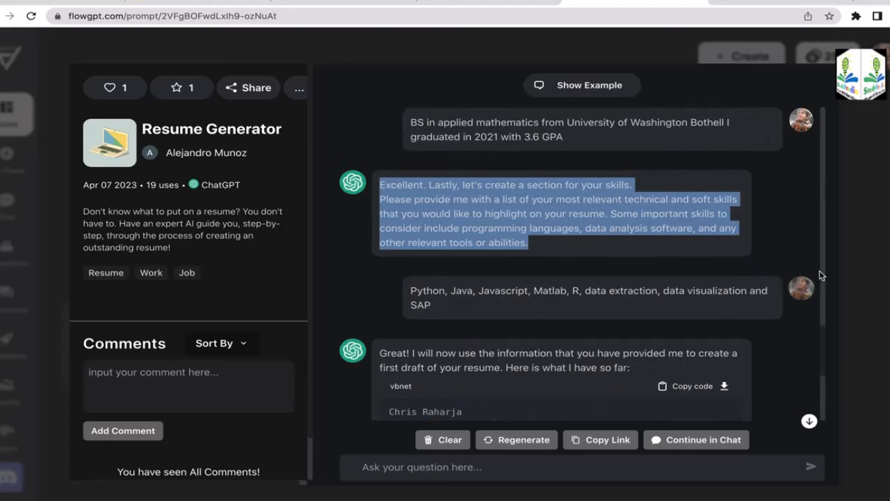
click(834, 255)
drag(825, 332, 821, 381)
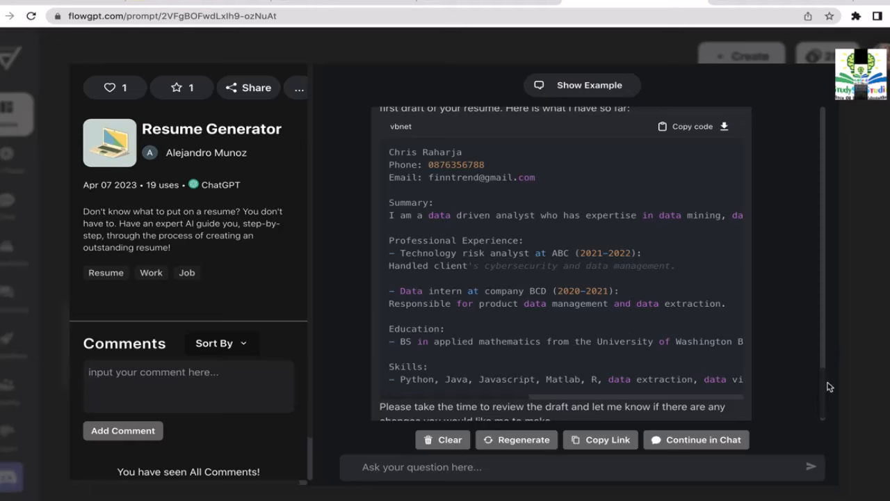
scroll(823, 383, down, 1)
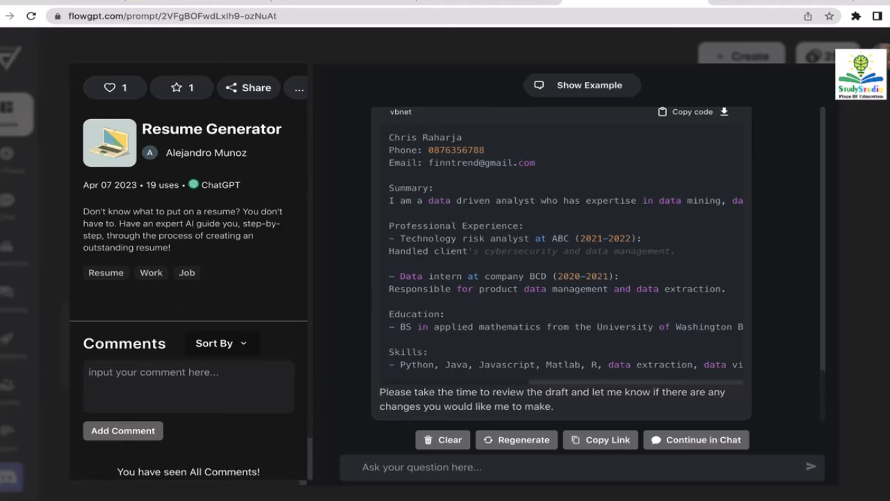
key(Escape)
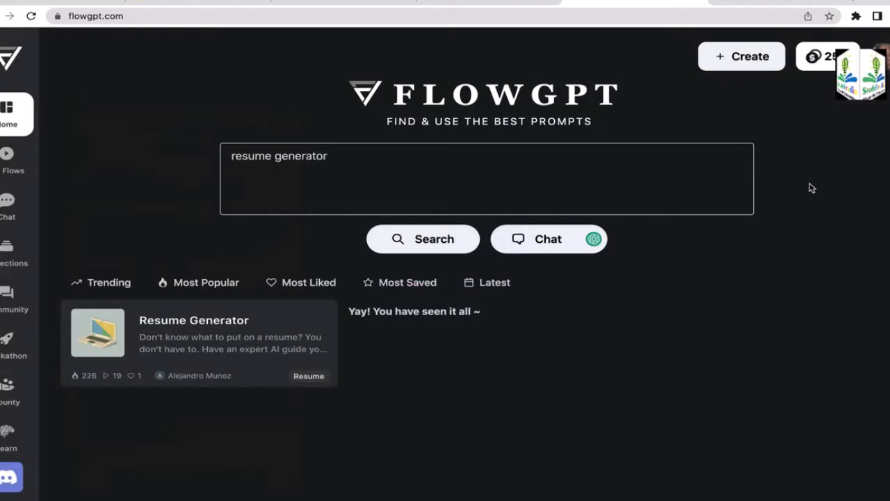
- Browse the Prompt Vibes 'resume' search results and bring up the ChatGPT Resume Editor page
click(370, 2)
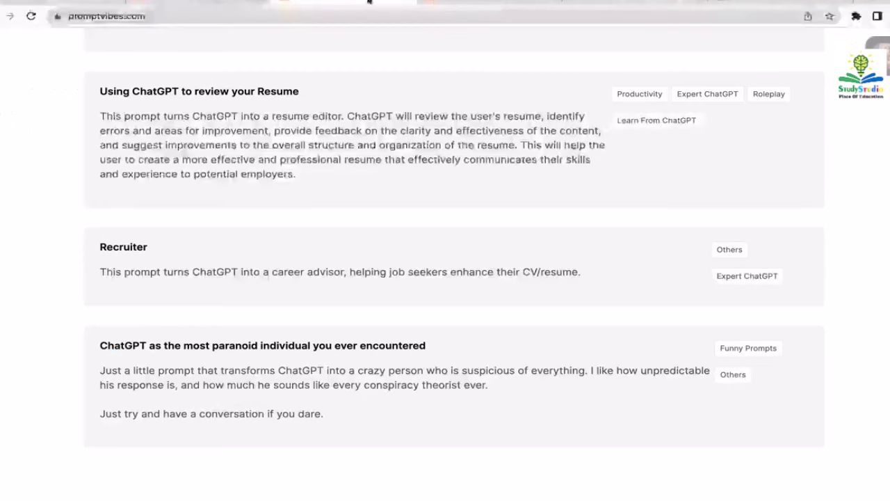
click(658, 1)
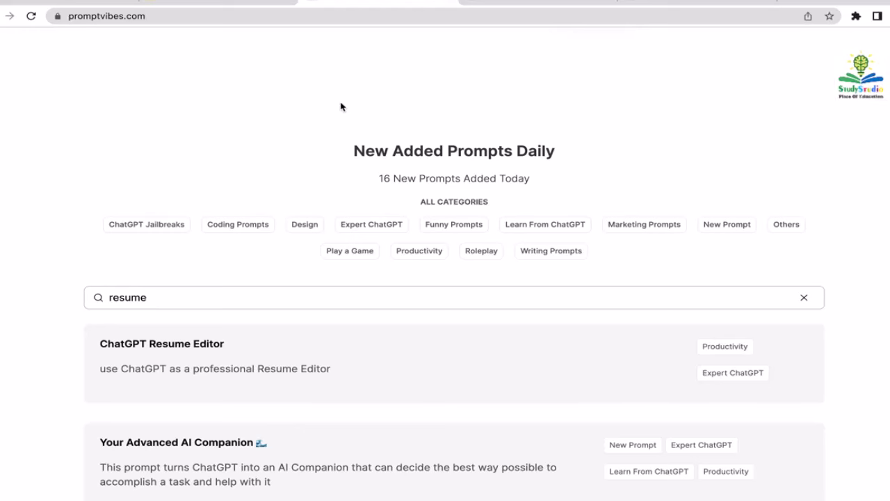
scroll(293, 113, down, 1)
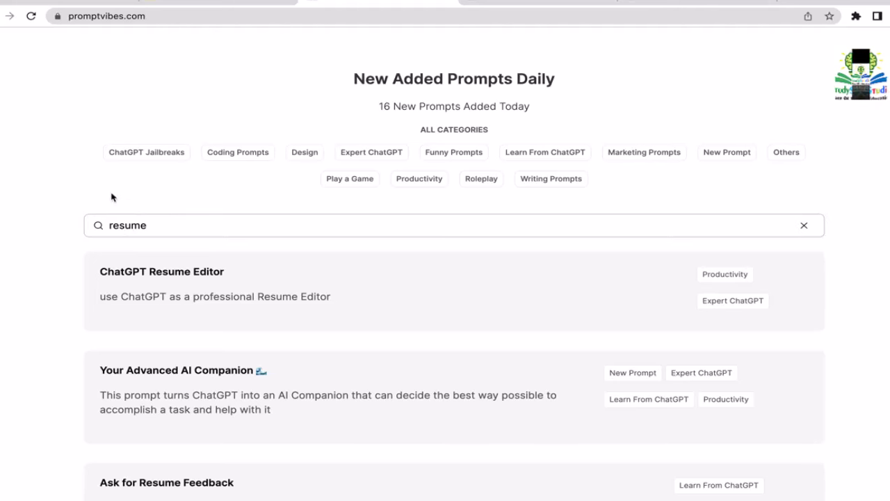
scroll(25, 249, down, 2)
scroll(24, 248, down, 3)
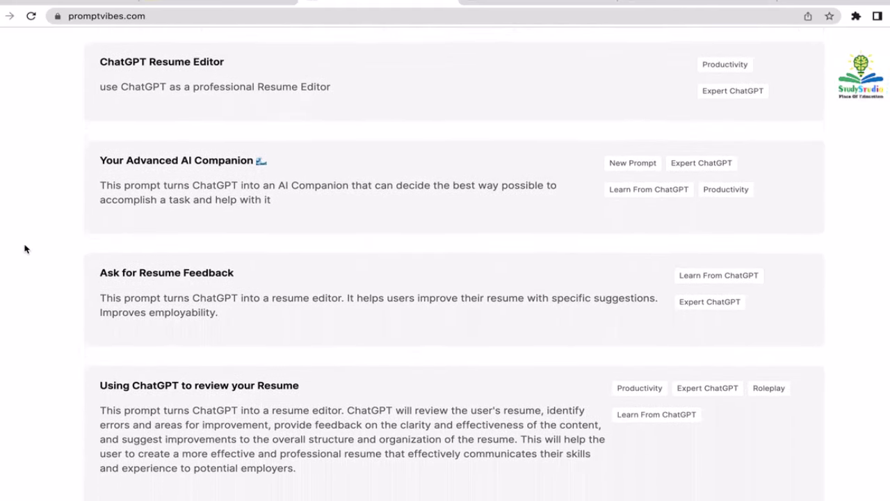
scroll(25, 249, down, 1)
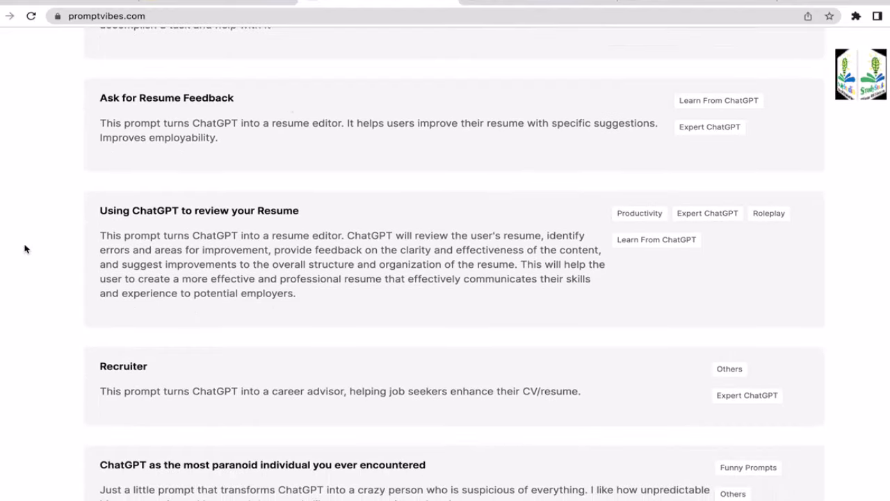
click(497, 2)
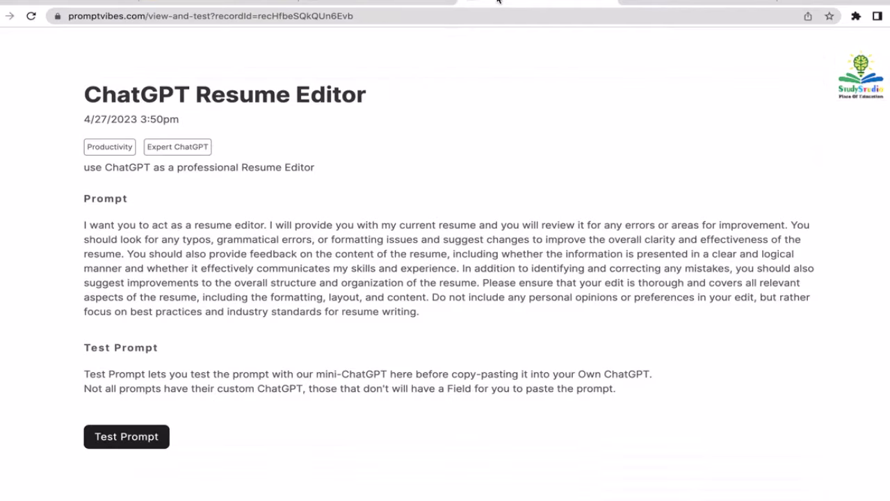
- Open the ChatGPT Resume Editor result and copy its full resume-review prompt text
click(423, 2)
scroll(455, 263, down, 2)
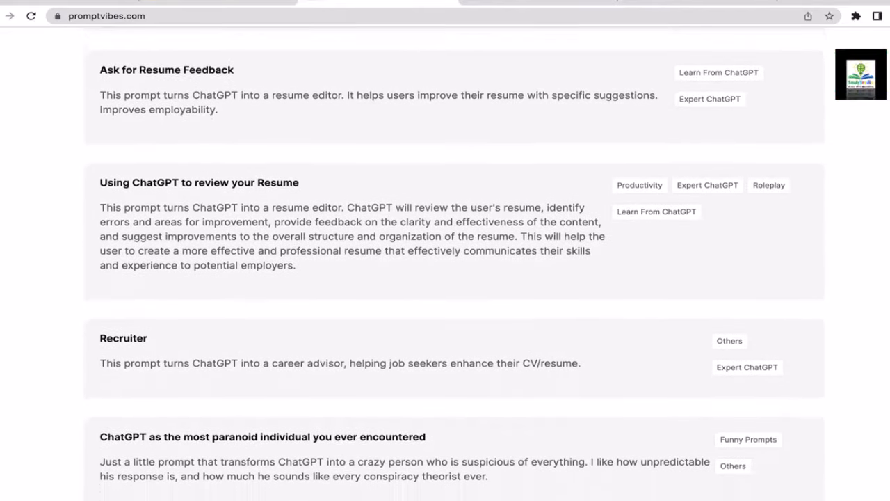
scroll(454, 264, up, 5)
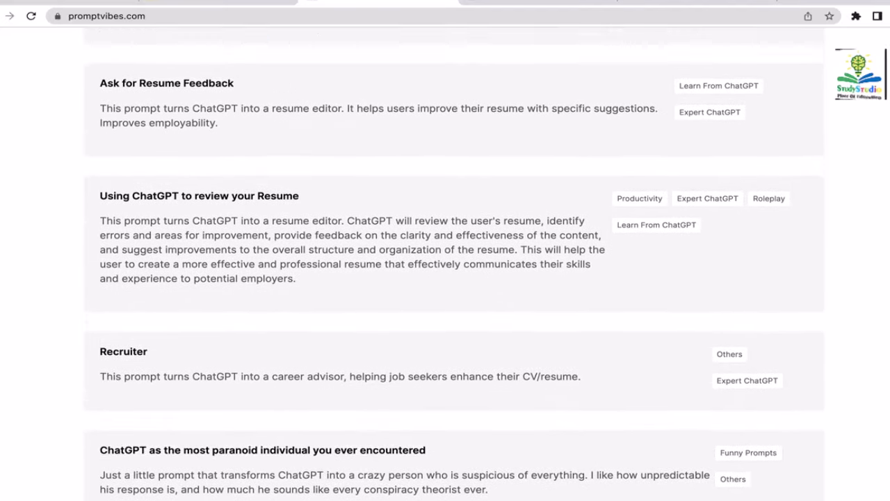
scroll(454, 263, up, 1)
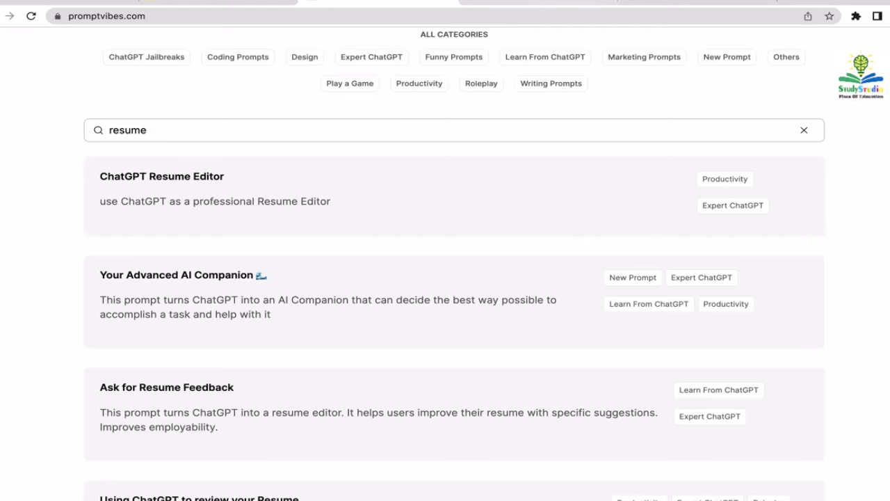
click(408, 195)
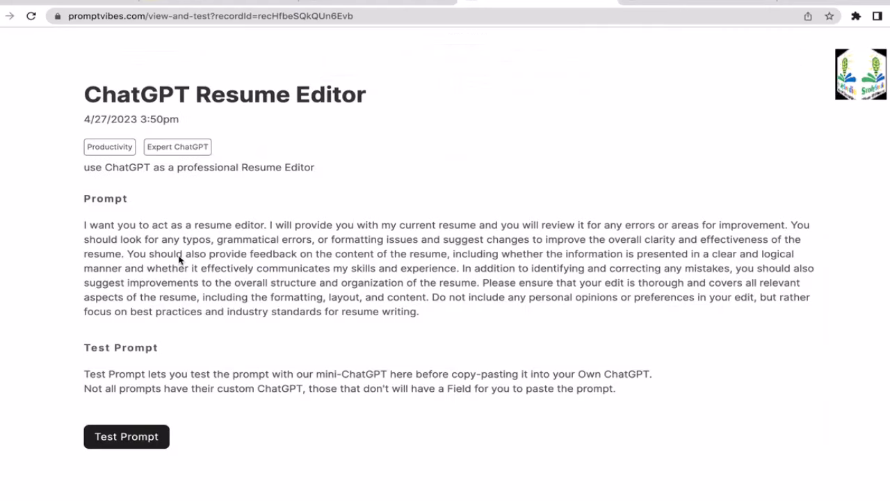
drag(468, 314, 76, 224)
key(ctrl+c)
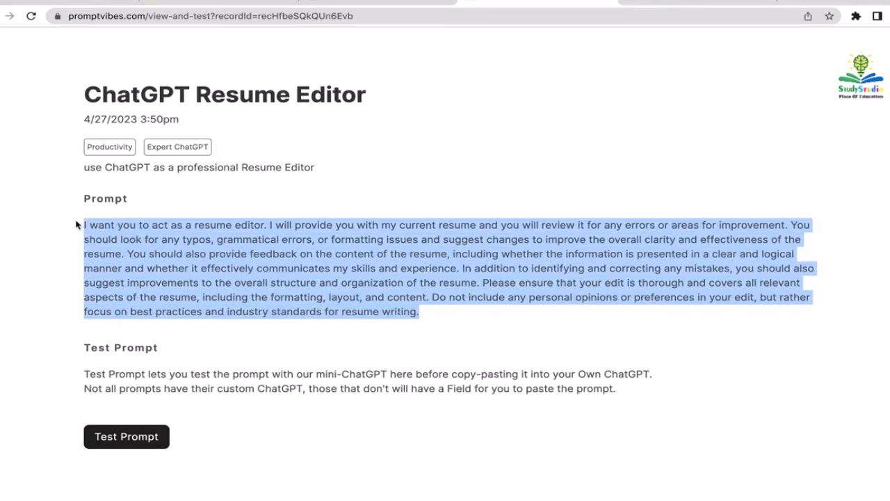
click(409, 228)
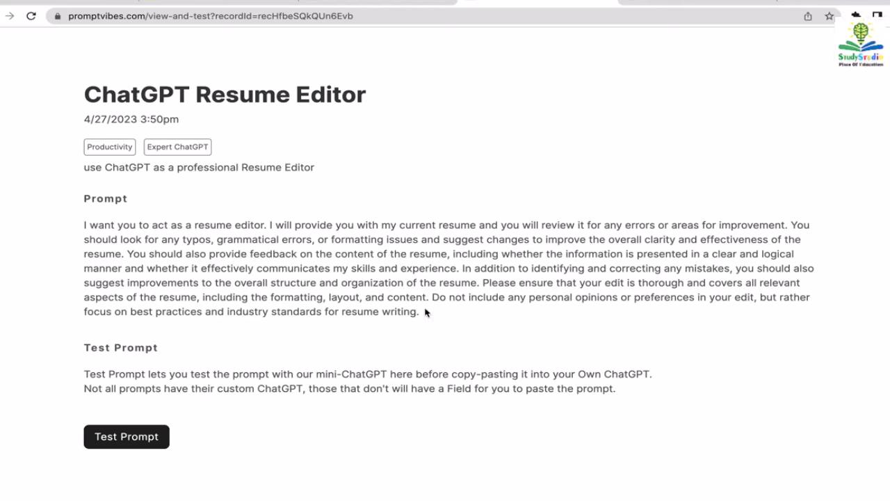
- Paste and send the resume-editor prompt in ChatGPT, then bring Finder to the front
click(654, 2)
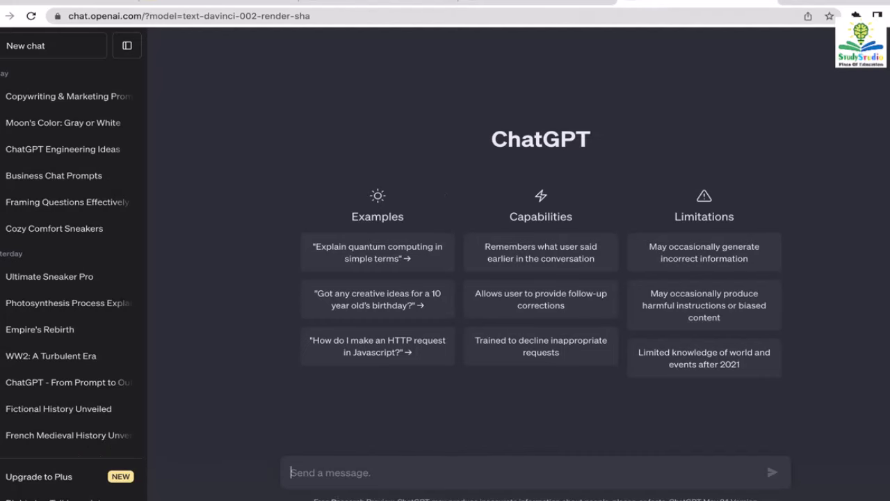
key(ctrl+v)
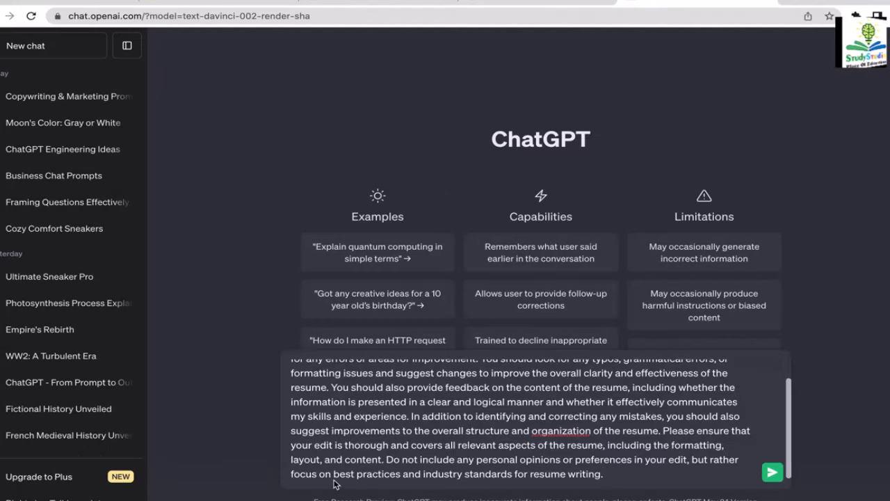
key(Return)
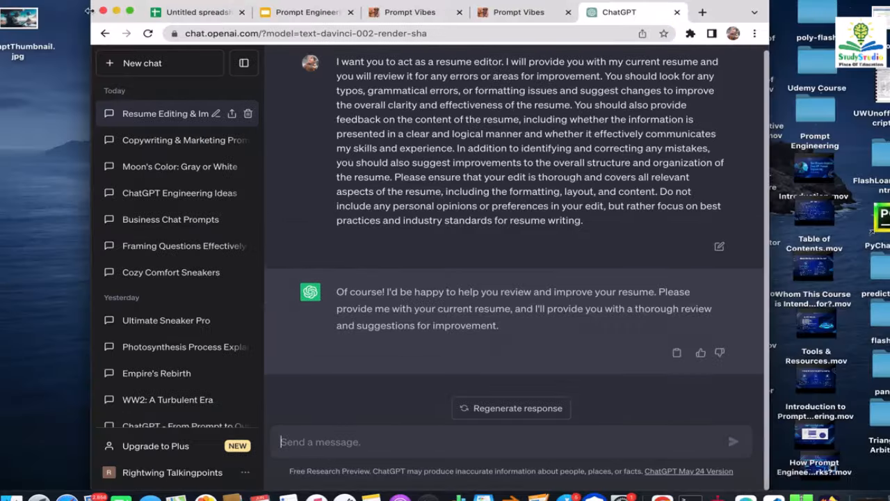
click(27, 102)
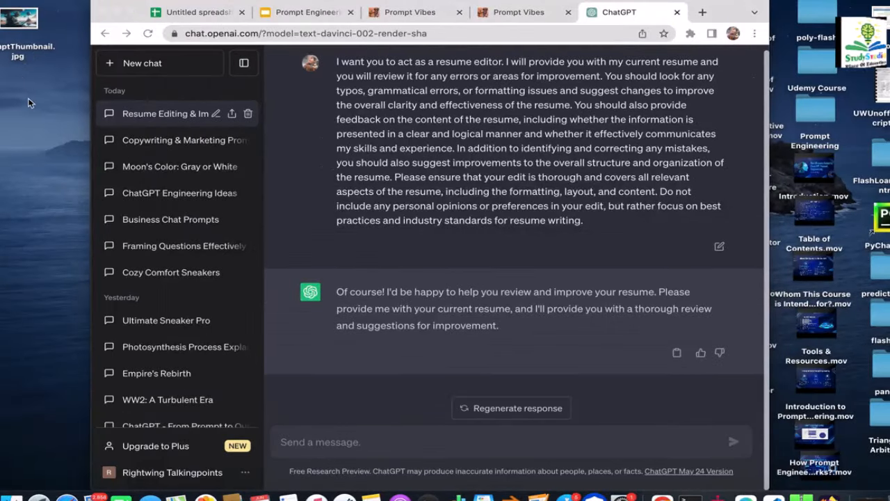
click(58, 0)
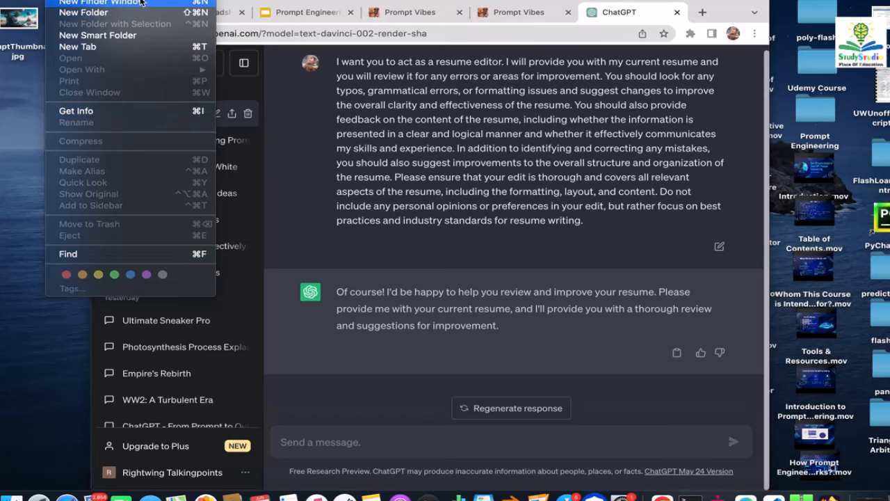
- Open a Finder search window and switch to the Downloads folder
click(70, 254)
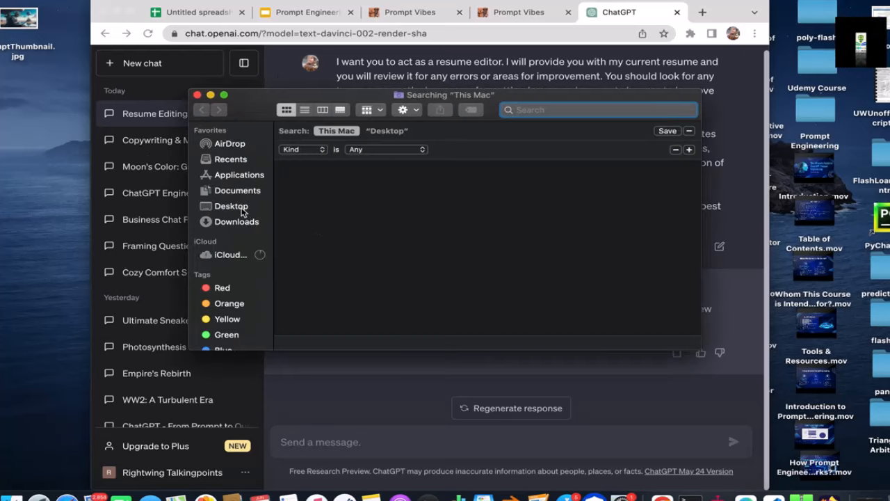
click(243, 209)
click(238, 226)
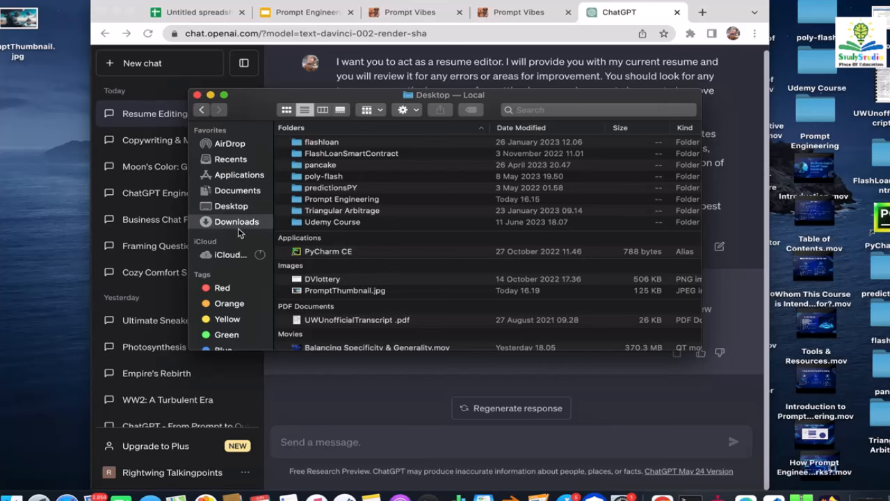
- Step through the Downloads files to the resume PDF and open it in Preview
click(338, 297)
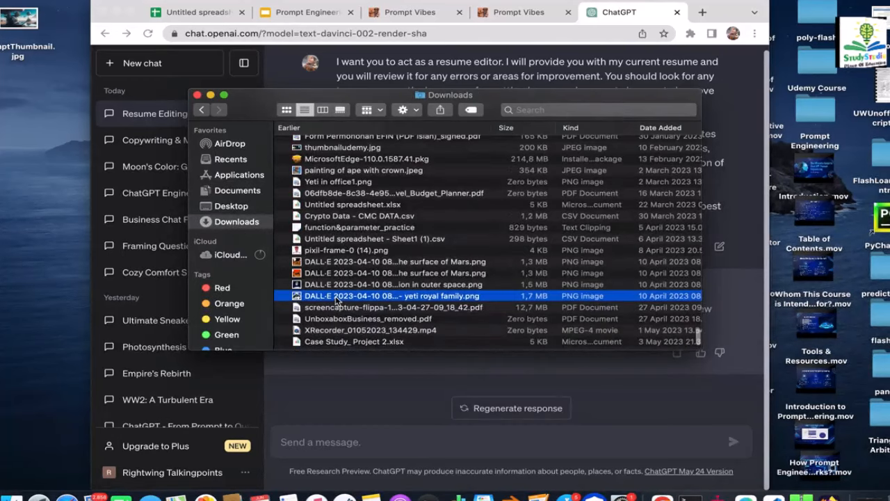
key(r)
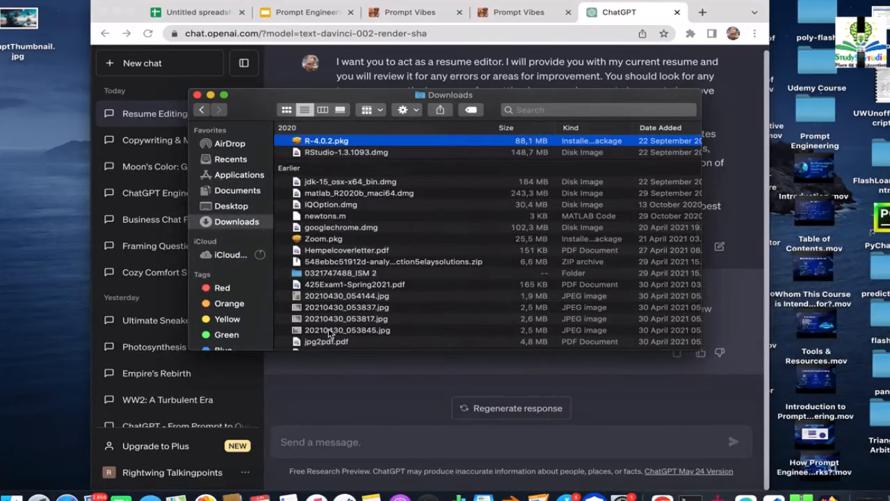
key(j)
key(n)
key(c)
key(Down)
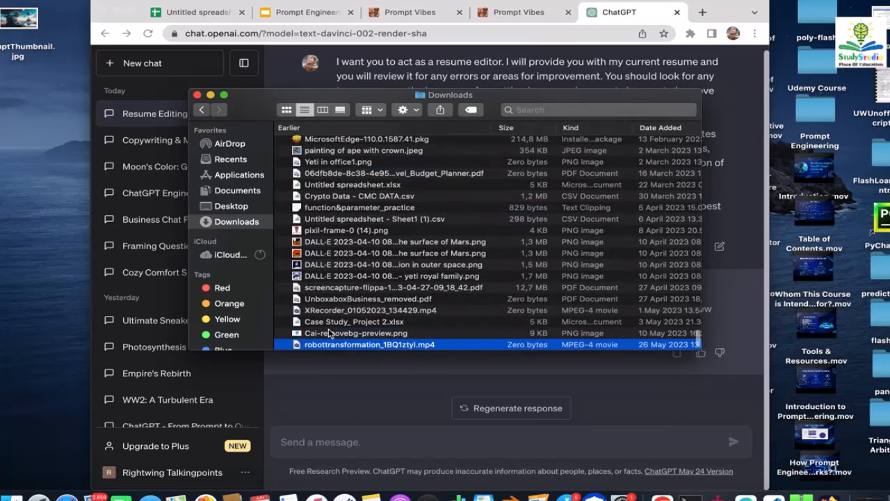
key(Down)
key(Down)
key(Down)
key(Up)
key(Up)
key(Up)
key(Up)
key(Up)
key(Up)
key(Up)
key(Up)
key(Up)
key(Up)
key(Up)
key(Up)
key(Up)
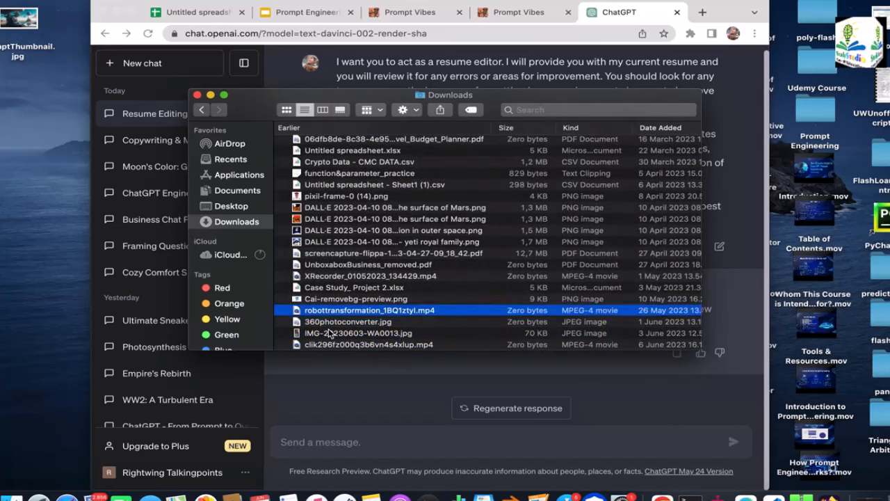
key(Up)
key(Up)
key(Up)
key(Up)
key(Up)
key(Up)
key(Up)
key(Up)
key(Up)
key(Up)
key(Up)
key(Up)
key(Up)
key(Up)
key(Up)
key(Up)
key(Up)
key(Up)
key(Up)
key(Up)
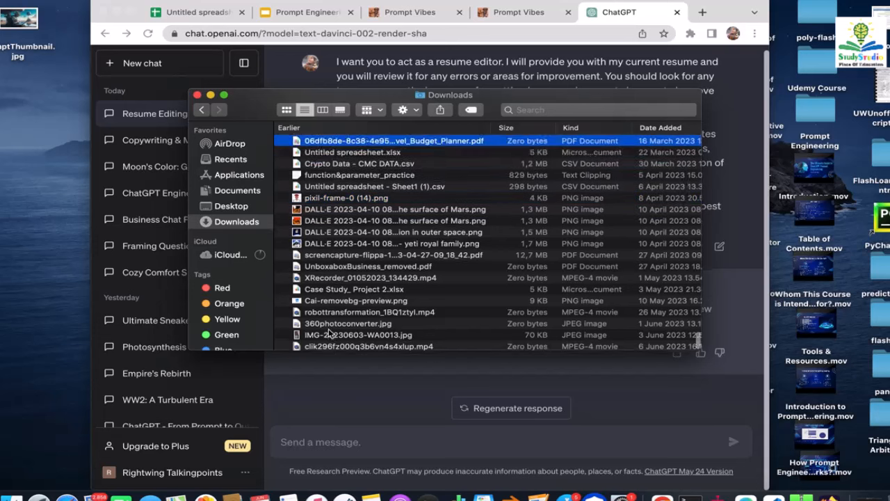
key(Up)
key(Up)
key(Up)
key(Up)
key(Up)
key(Up)
key(Up)
key(Up)
key(Up)
key(Up)
key(Up)
key(Up)
key(Up)
key(Up)
key(Up)
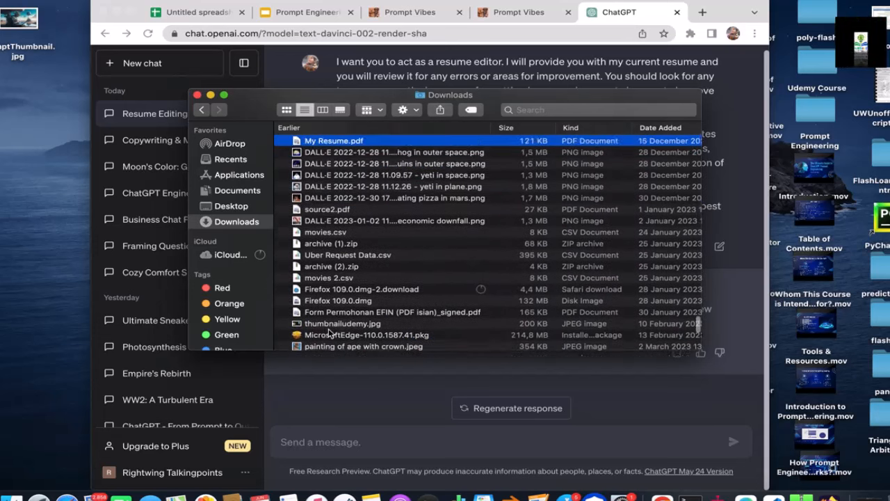
key(Up)
key(Up)
key(Up)
key(Up)
key(Up)
key(Up)
key(Up)
key(Up)
key(Up)
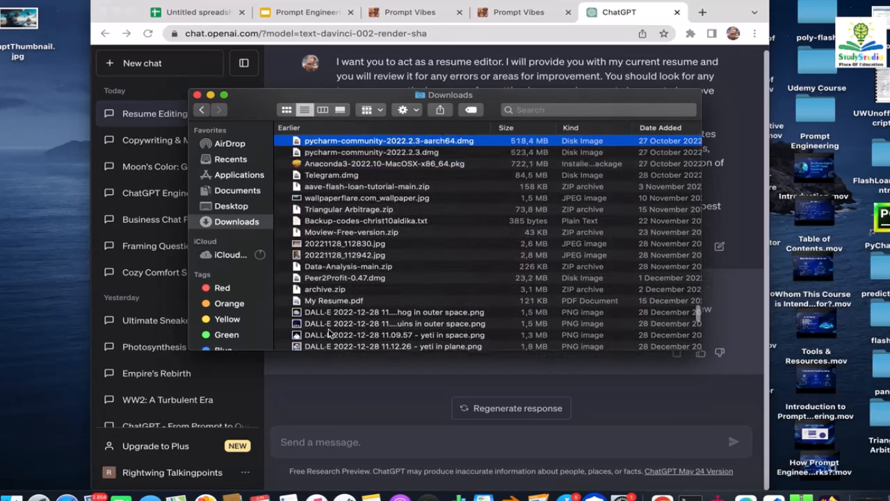
key(Down)
key(Down)
key(Down)
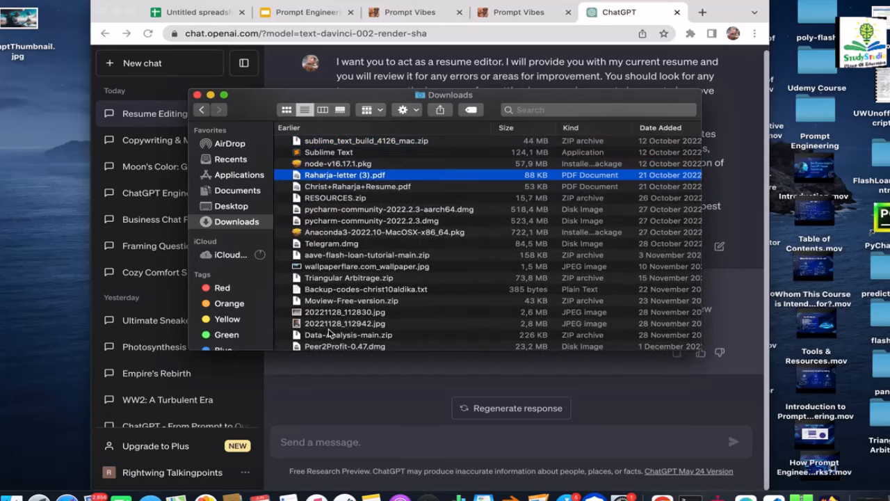
double_click(415, 187)
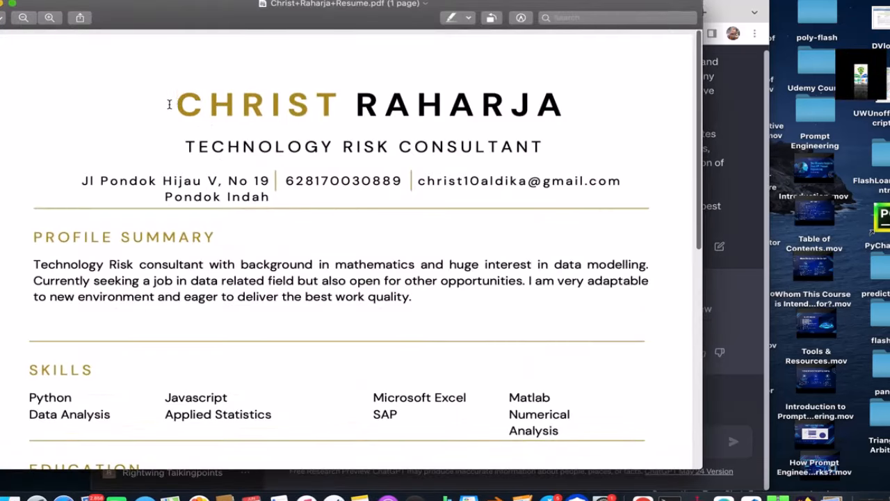
- Select and copy the resume's text in Preview, then close the PDF
drag(169, 105, 577, 443)
click(667, 395)
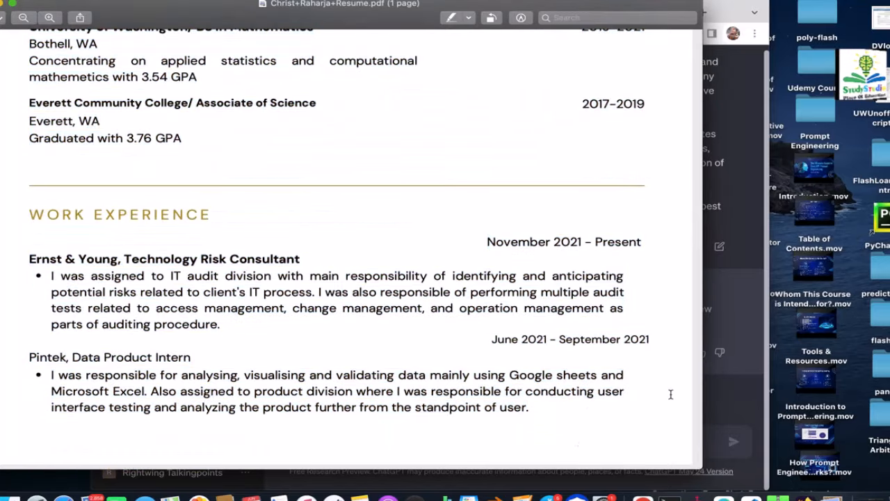
click(0, 2)
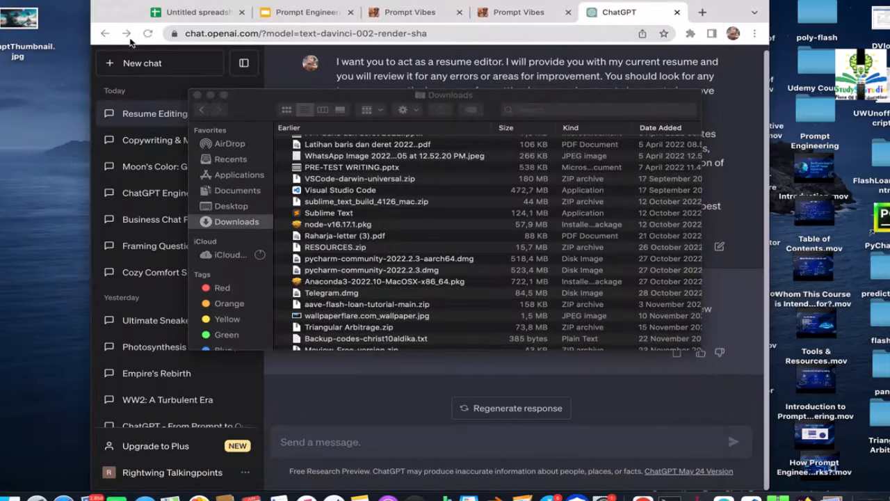
- Paste the copied resume text into the Resume Editing chat and send it for editing
click(132, 9)
click(343, 469)
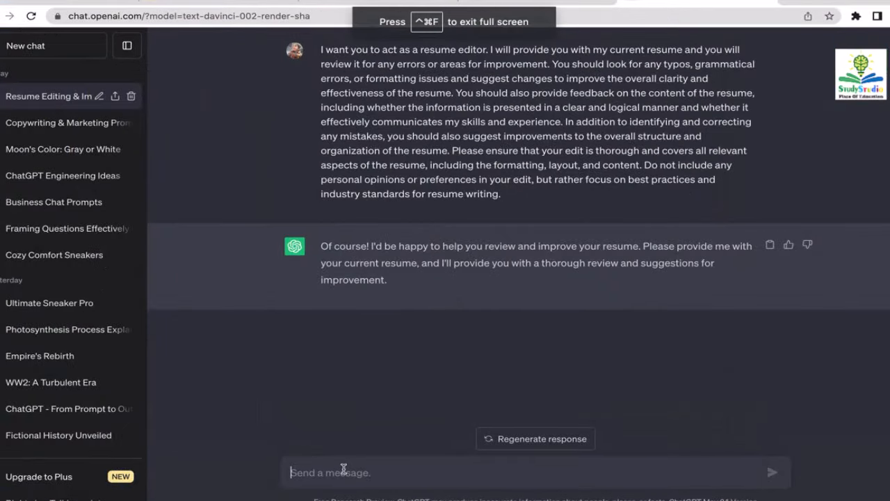
key(super+v)
key(Return)
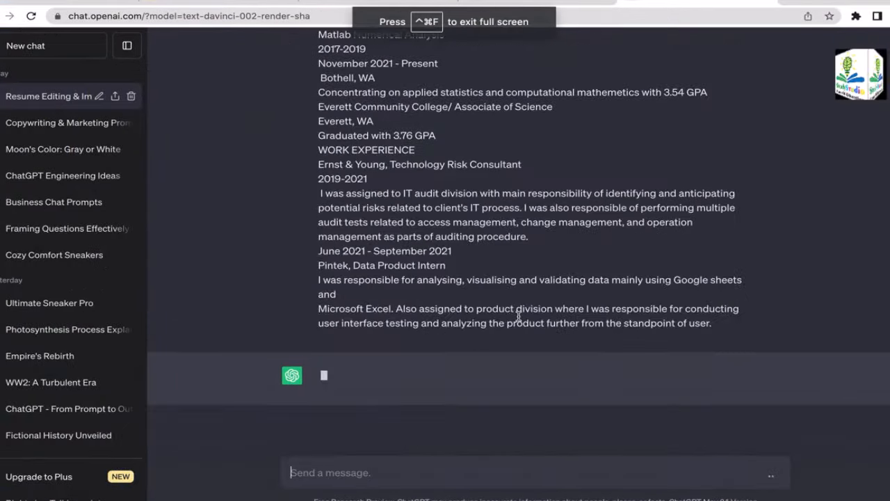
drag(804, 311, 845, 251)
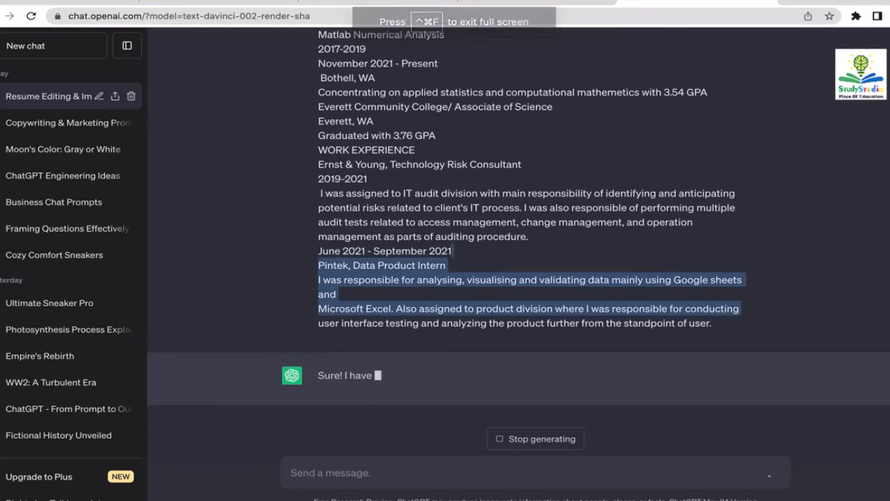
click(865, 222)
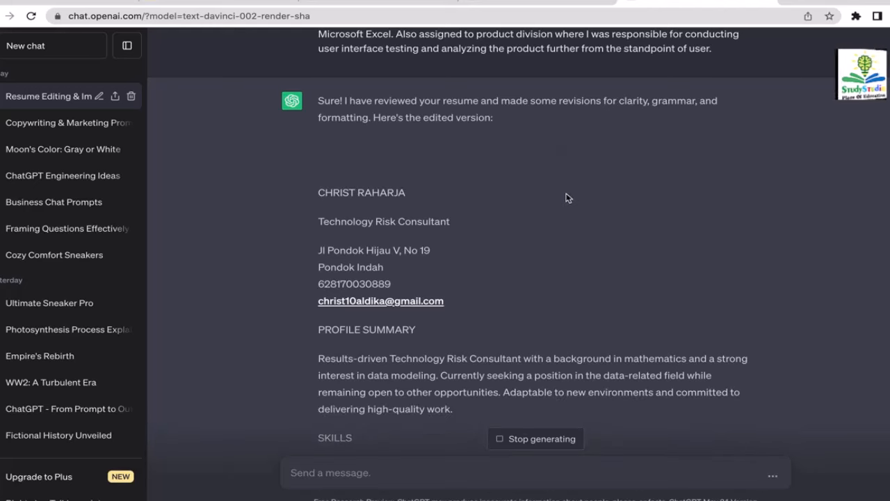
scroll(566, 198, up, 1)
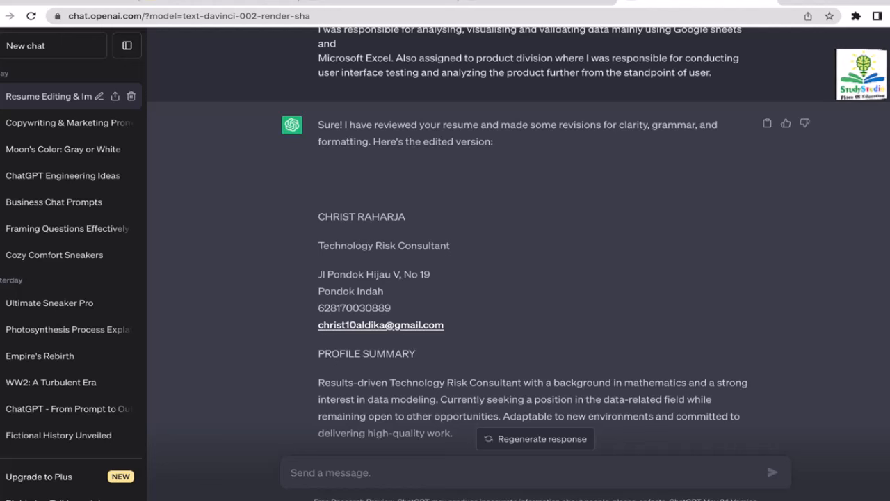
scroll(473, 244, down, 3)
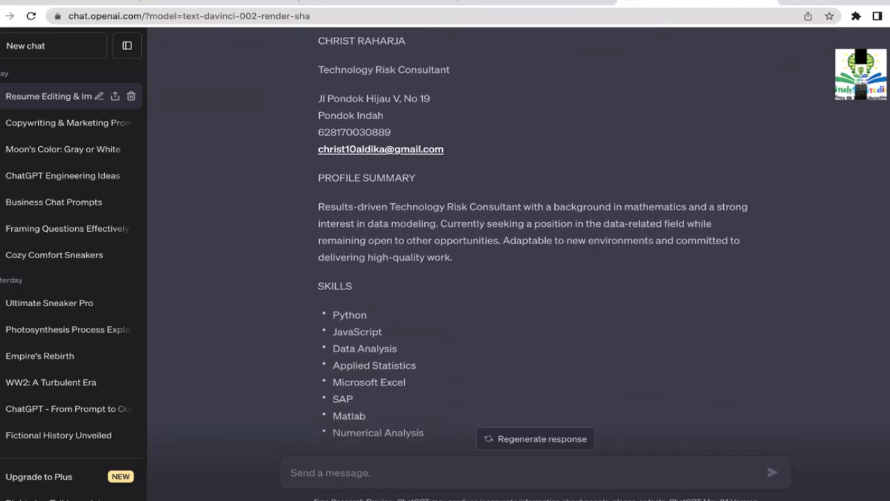
scroll(875, 389, down, 10)
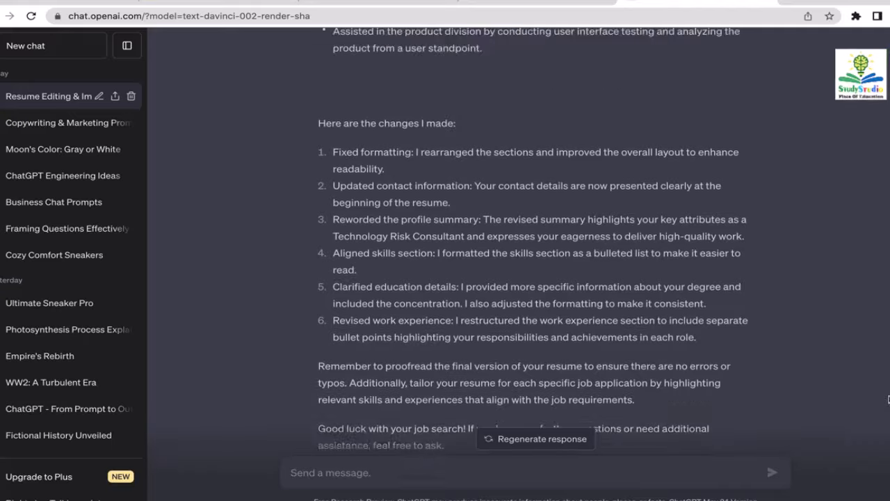
scroll(869, 420, up, 10)
scroll(519, 241, up, 6)
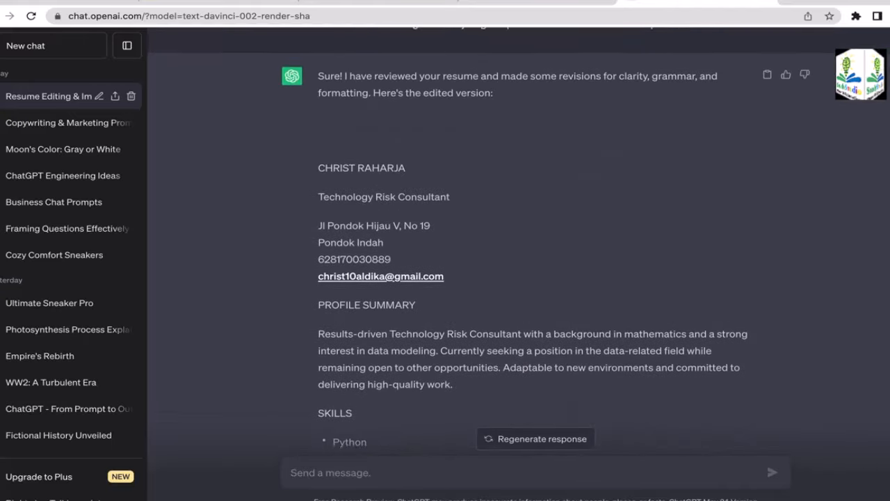
scroll(519, 242, down, 3)
scroll(474, 243, down, 4)
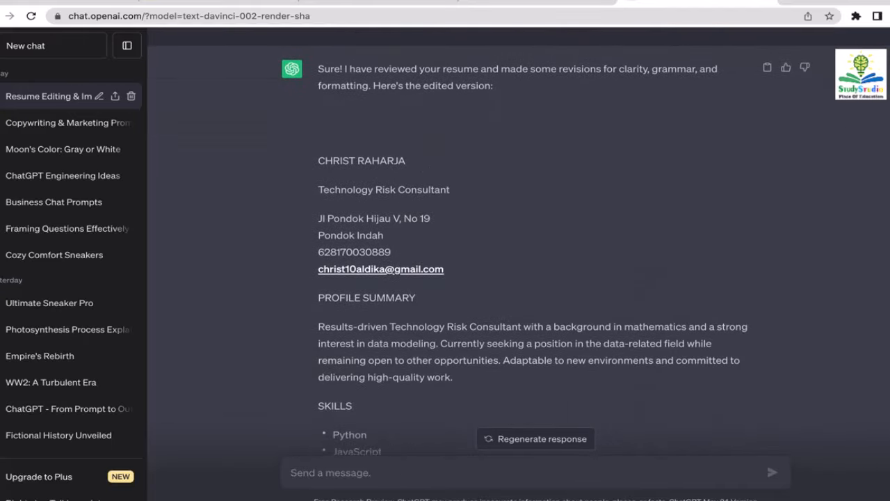
scroll(474, 243, up, 12)
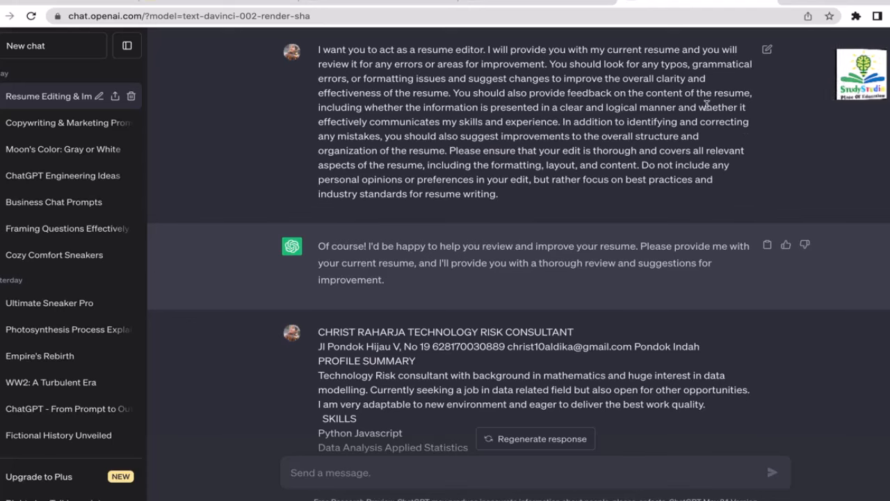
drag(888, 105, 884, 358)
scroll(884, 358, up, 8)
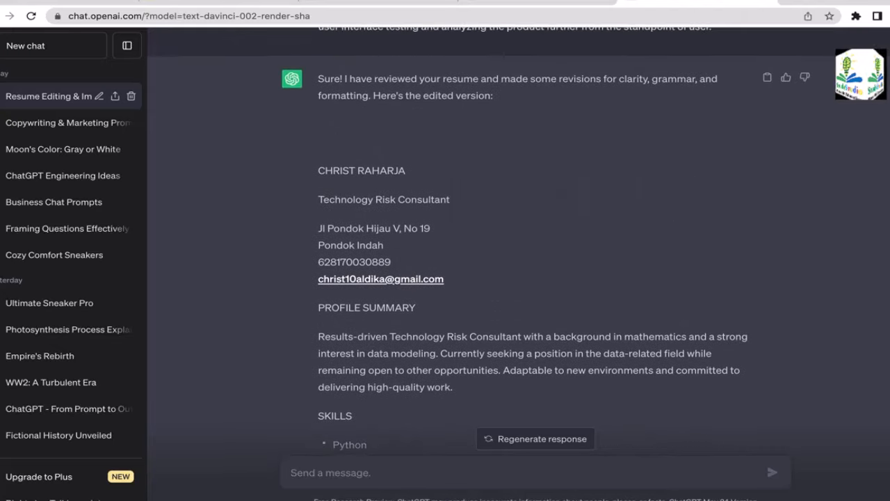
scroll(475, 244, down, 1)
scroll(474, 244, up, 1)
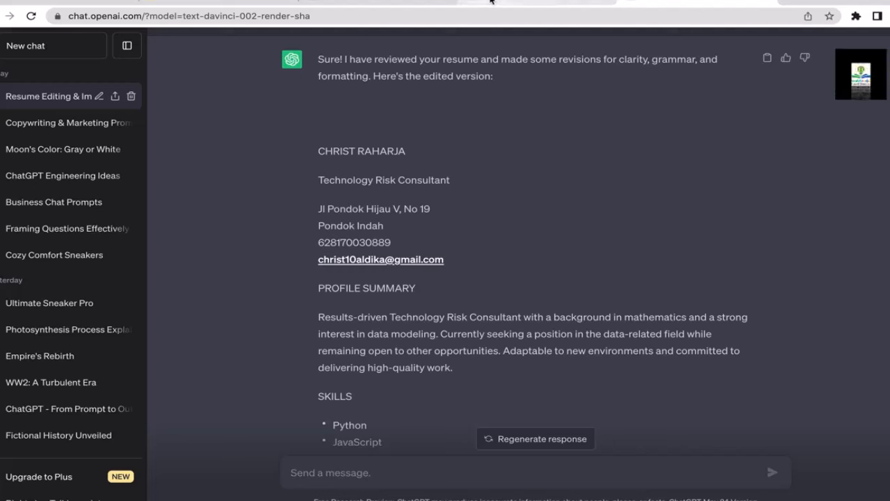
click(345, 2)
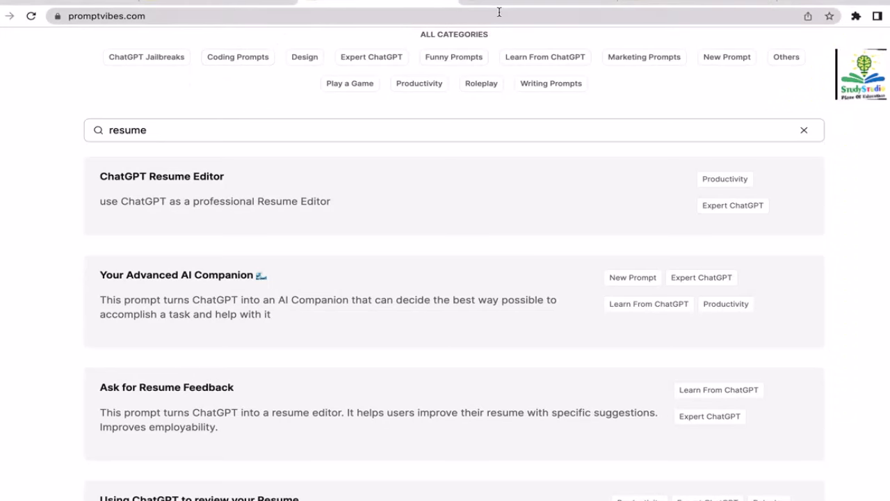
click(709, 4)
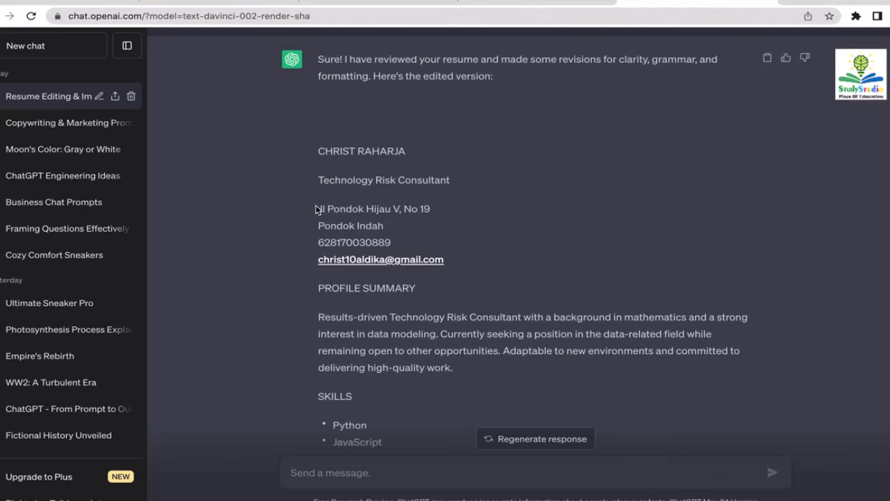